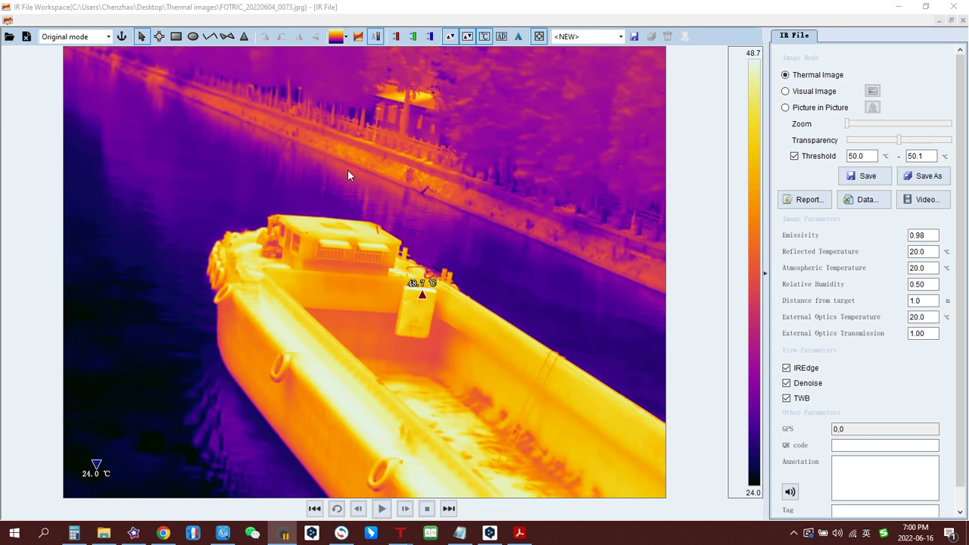
left_click(110, 37)
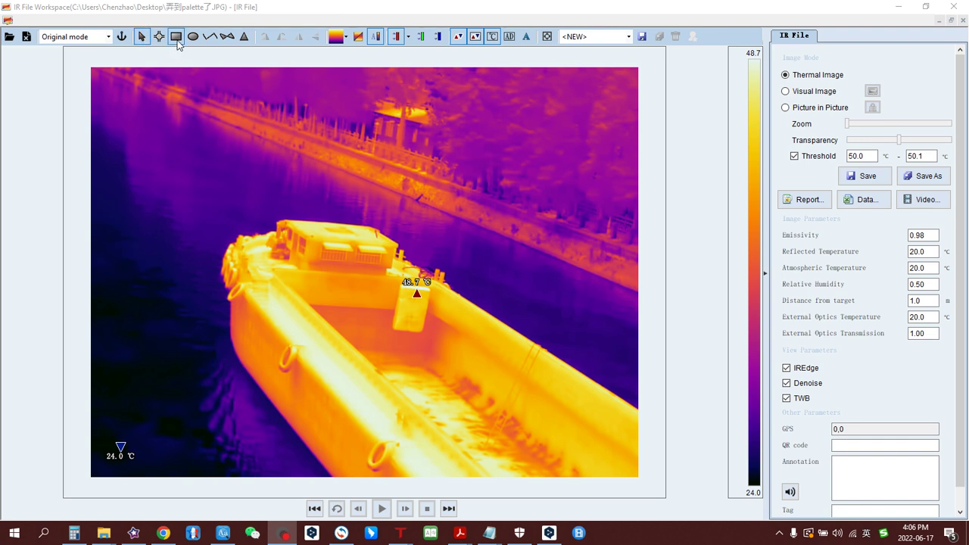
left_click(176, 37)
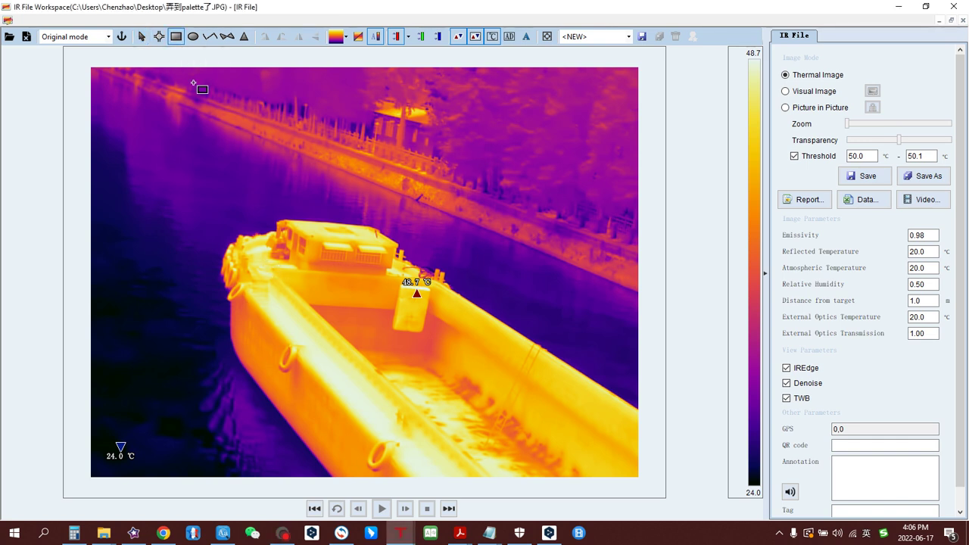
left_click(141, 37)
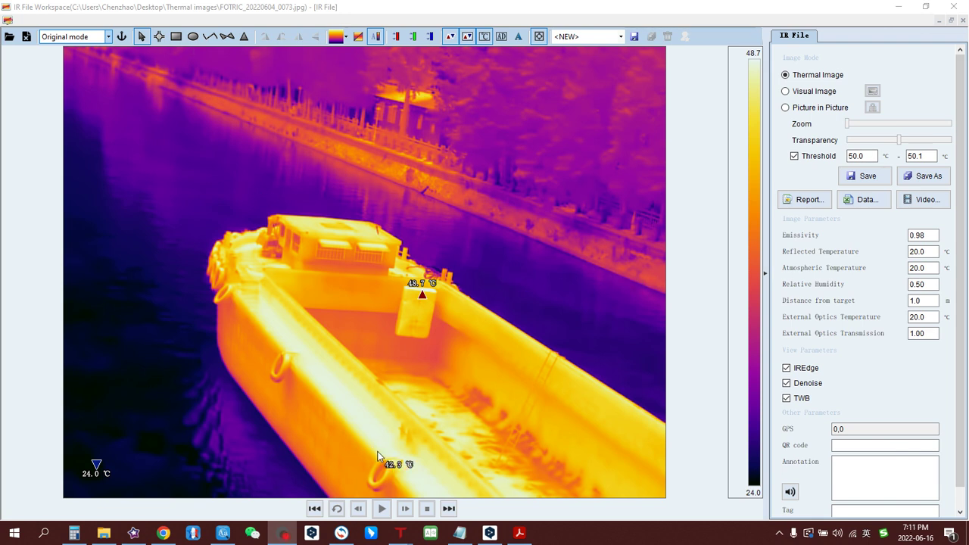
Step: Place two spot markers on the boat, one on the near side wall's deck edge and one on the far side wall
left_click(159, 36)
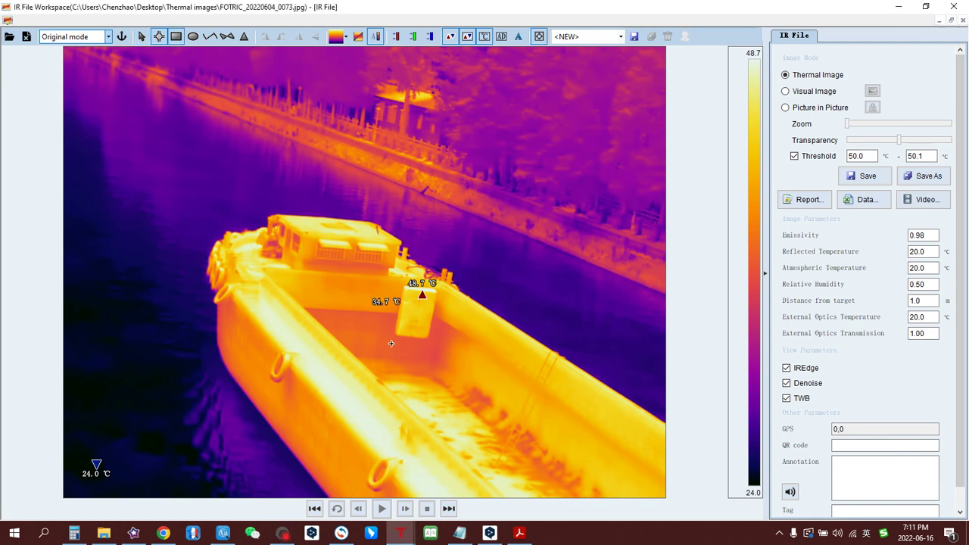
left_click(414, 462)
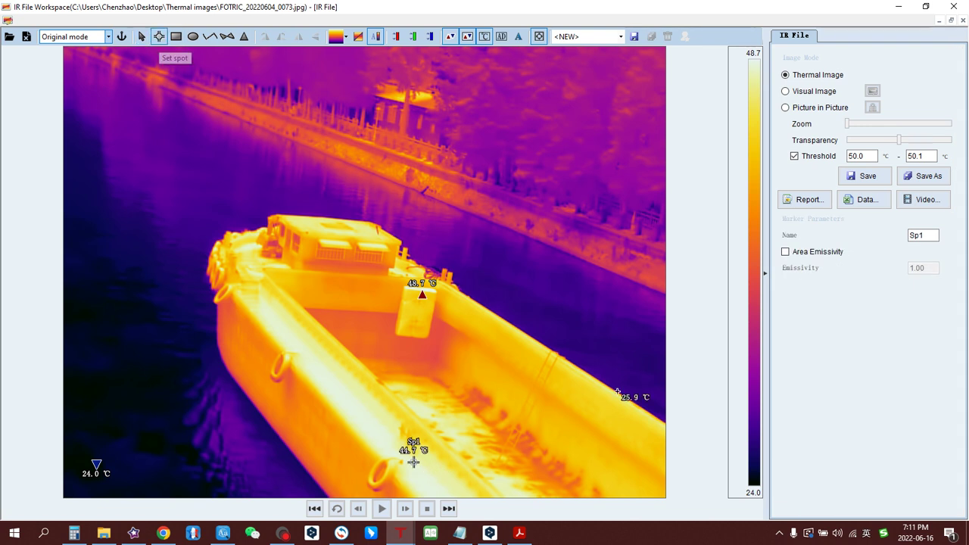
left_click(593, 395)
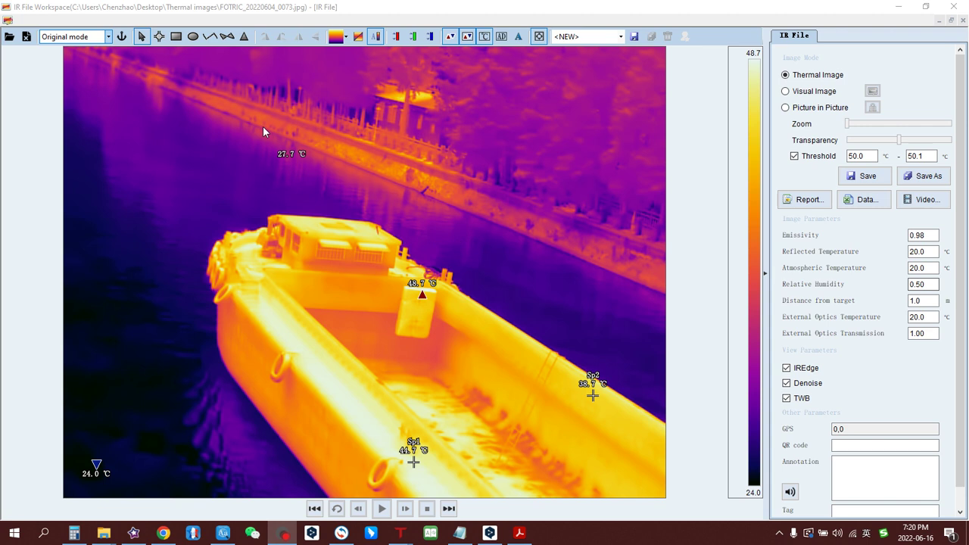
Step: Mark a rectangular measurement area over the boat's cabin and an elliptical one over the near side of the hull
left_click(176, 36)
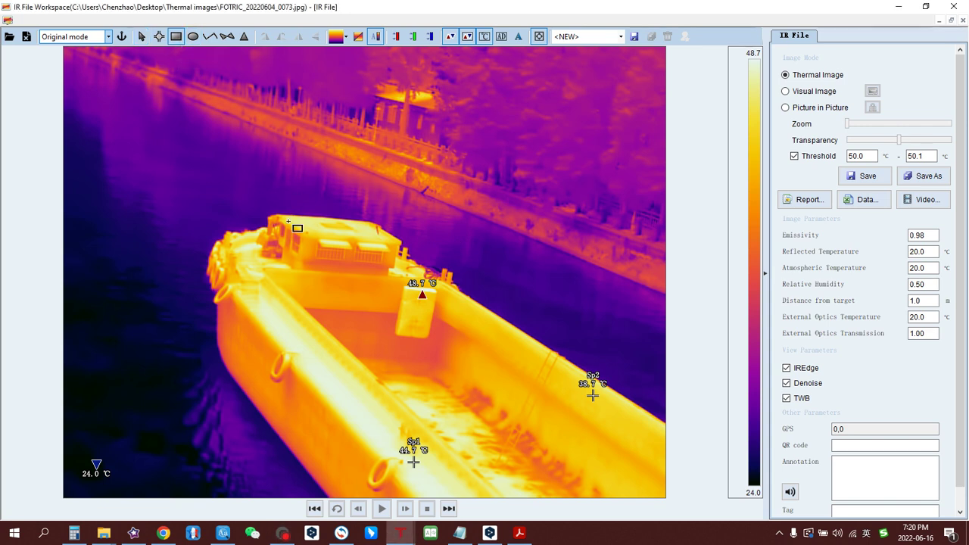
left_click_drag(290, 224, 371, 254)
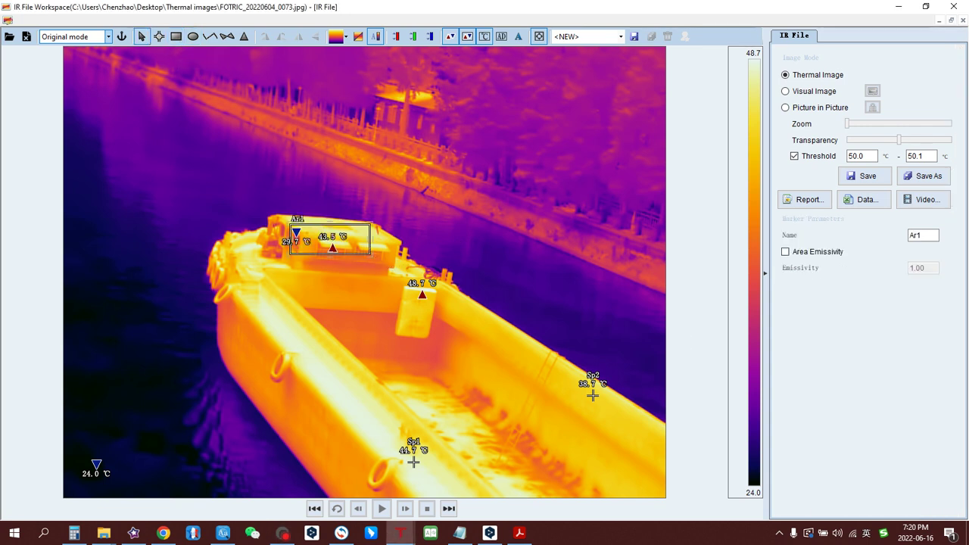
left_click(195, 40)
left_click_drag(242, 287, 303, 393)
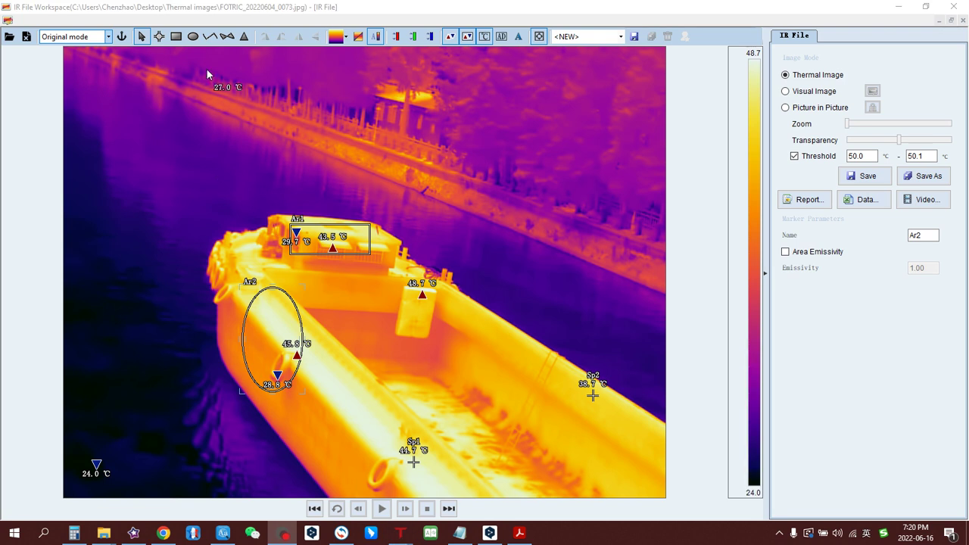
Step: Draw a three-segment polyline marker along the boat's near side wall, beside the elliptical area
left_click(209, 38)
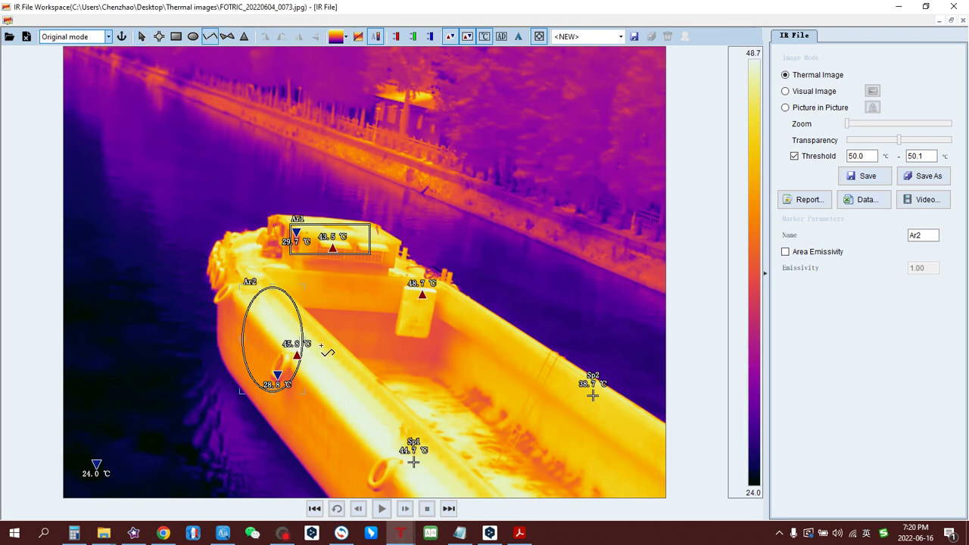
left_click(321, 347)
left_click(315, 390)
left_click(357, 424)
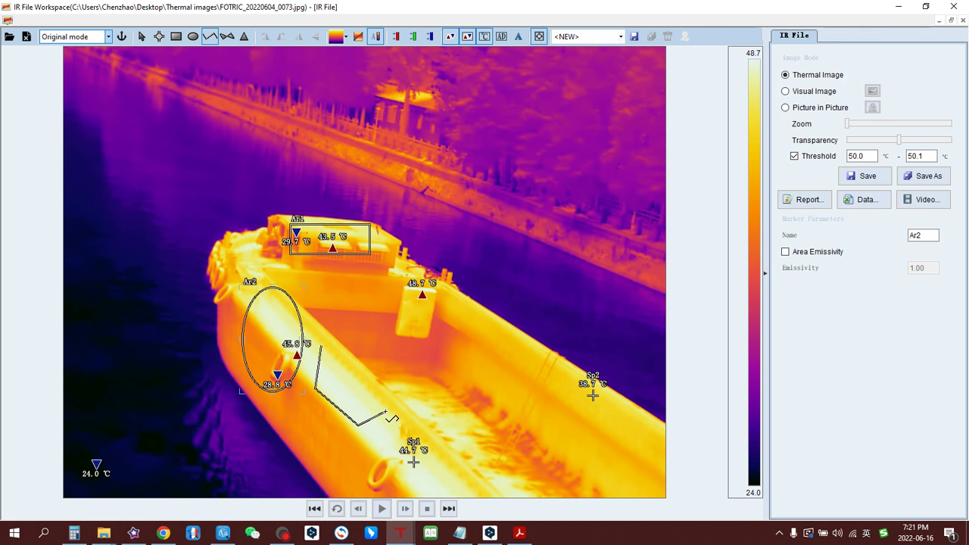
right_click(385, 412)
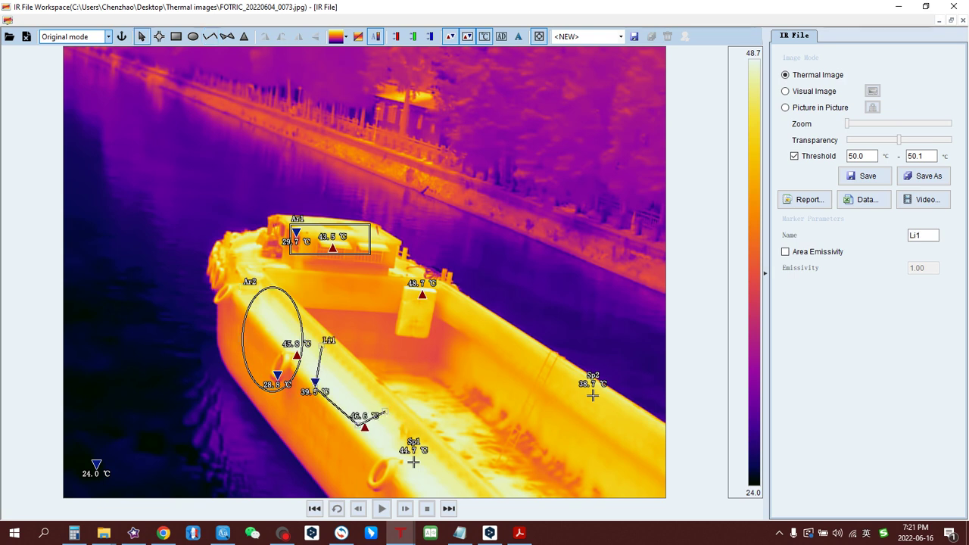
Step: Draw a six-corner polygon measurement area over the inside of the boat's cargo hold
left_click(226, 36)
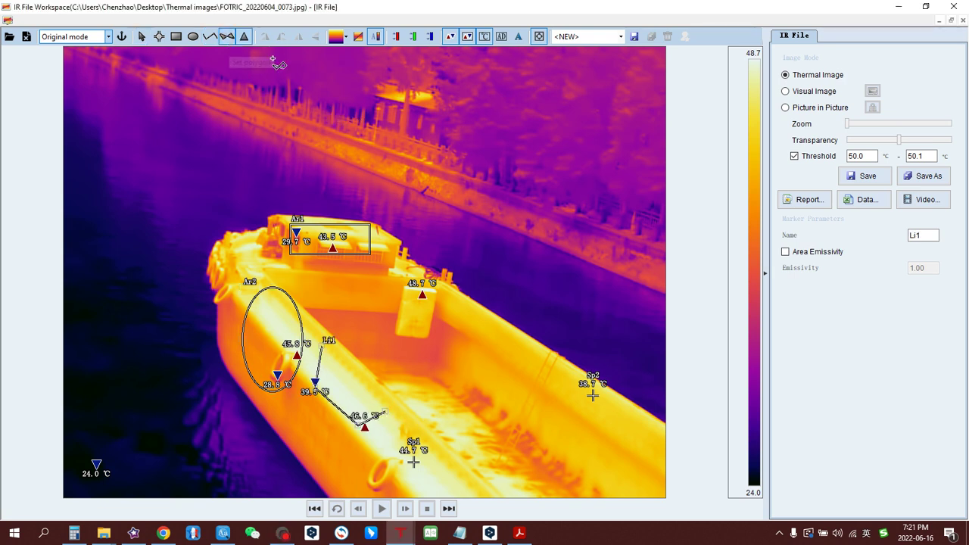
left_click(404, 370)
left_click(446, 426)
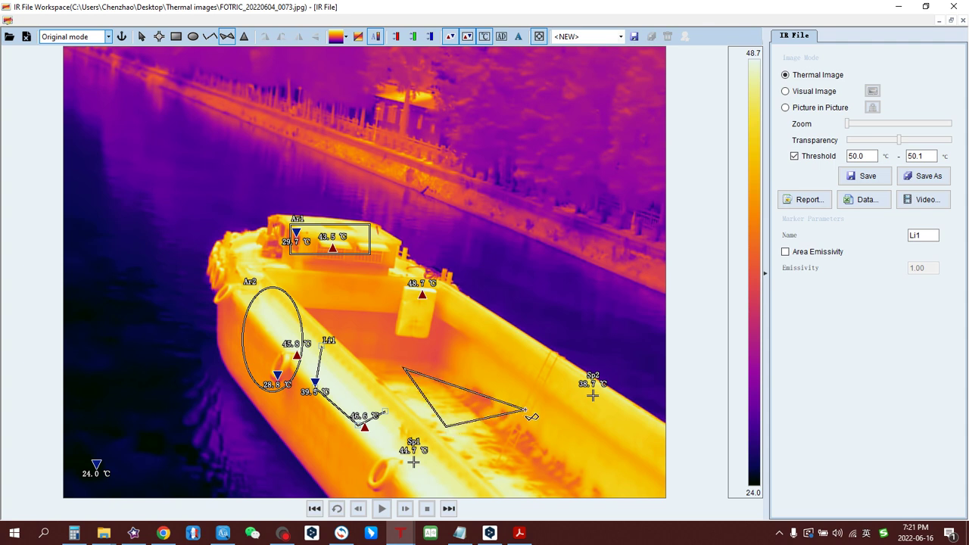
left_click(525, 411)
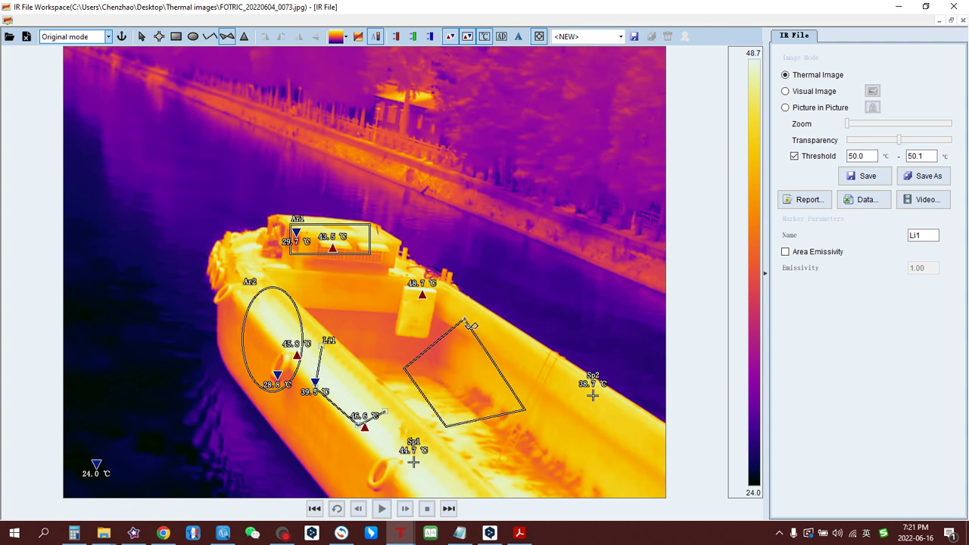
left_click(467, 319)
left_click(401, 314)
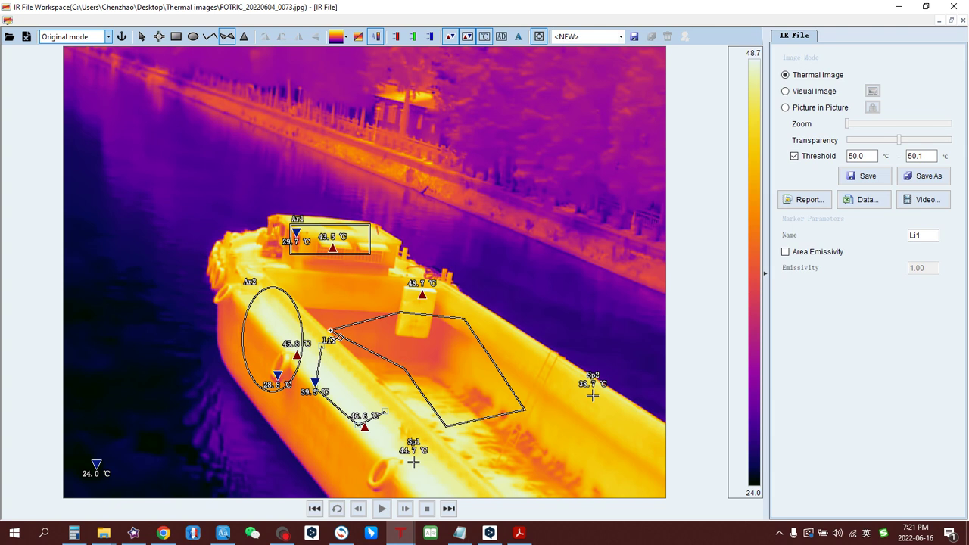
double_click(331, 331)
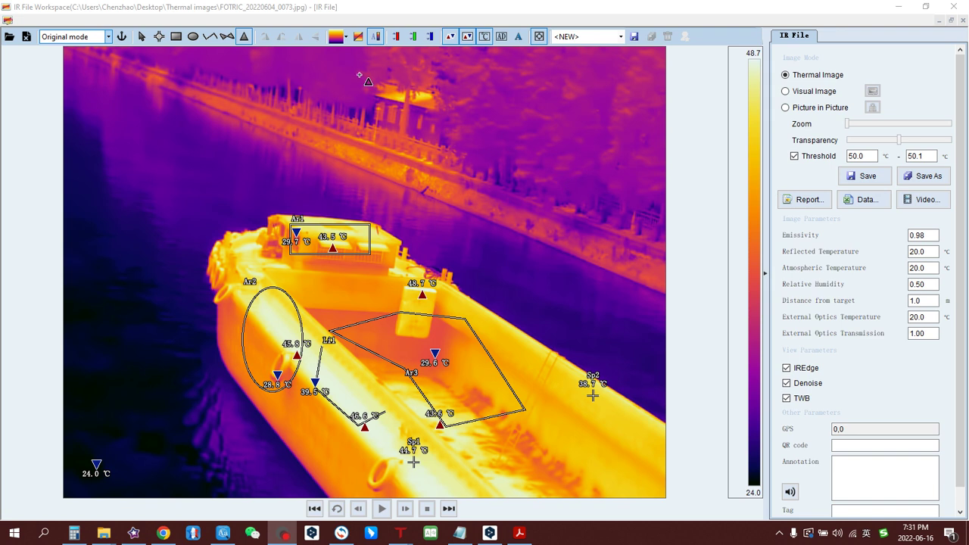
Step: Add a difference marker for Main.Max. minus a reference temperature of 40.0 °C and place it just below the cabin area
left_click(245, 38)
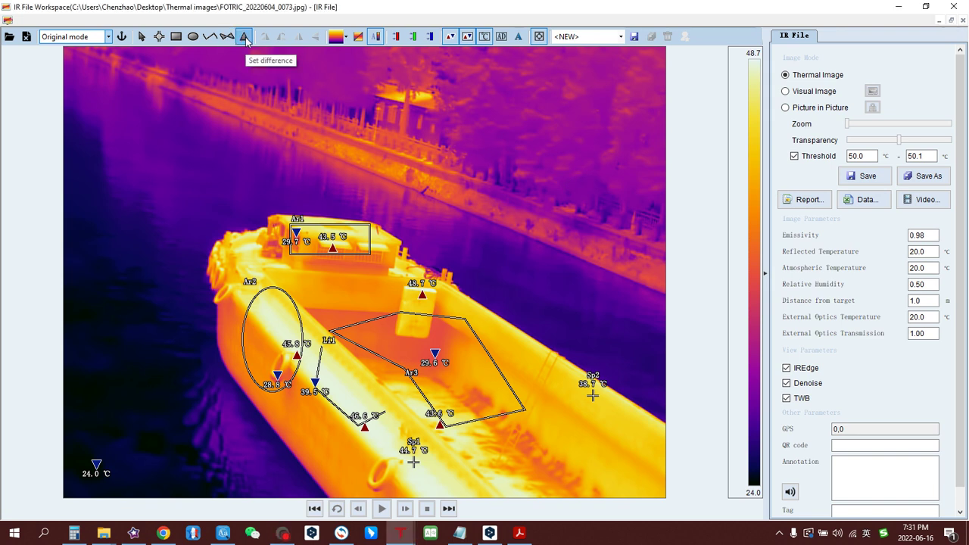
left_click(245, 38)
left_click(306, 267)
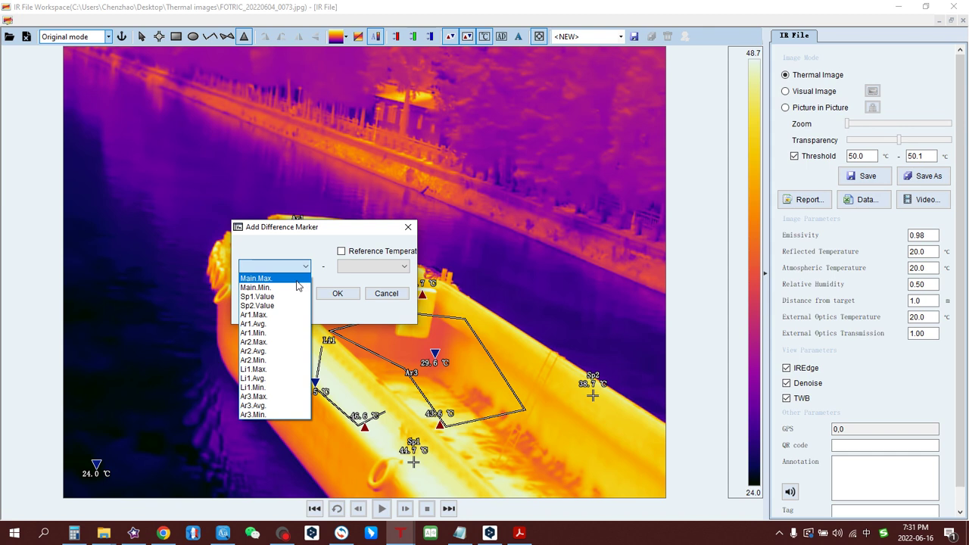
left_click(294, 280)
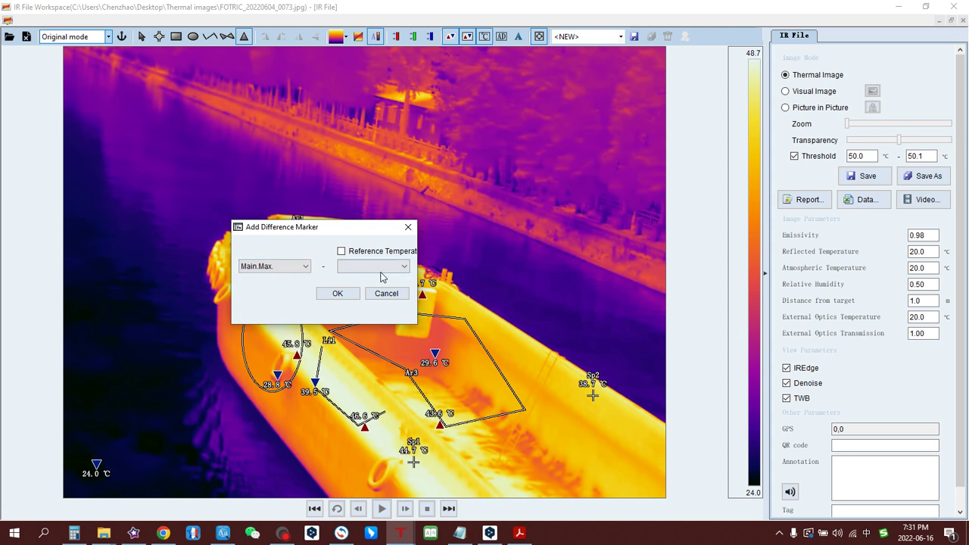
left_click(406, 267)
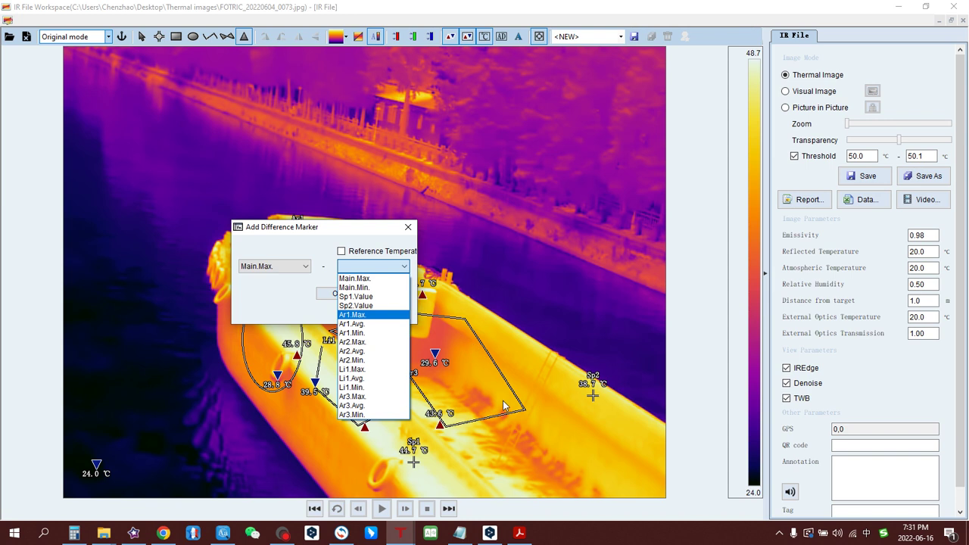
left_click(343, 255)
left_click(341, 252)
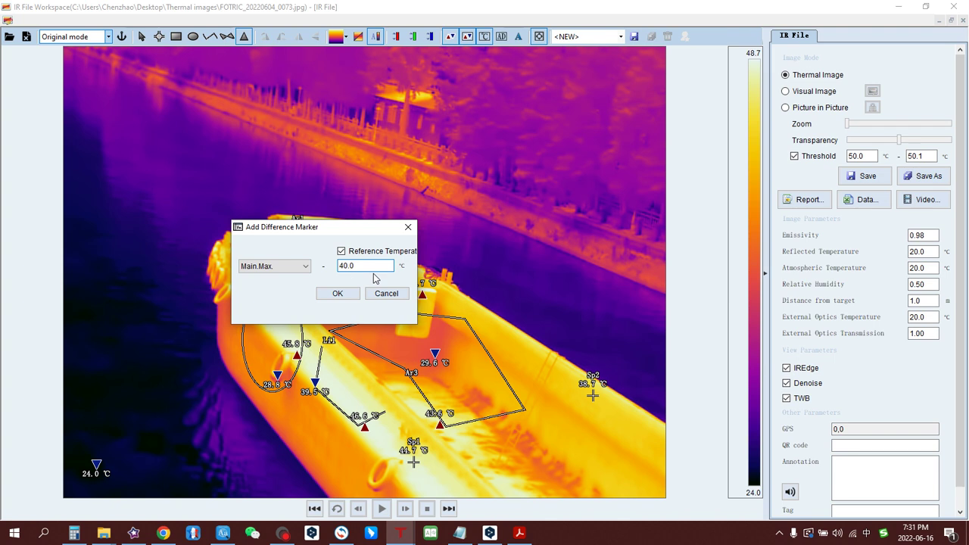
left_click(340, 296)
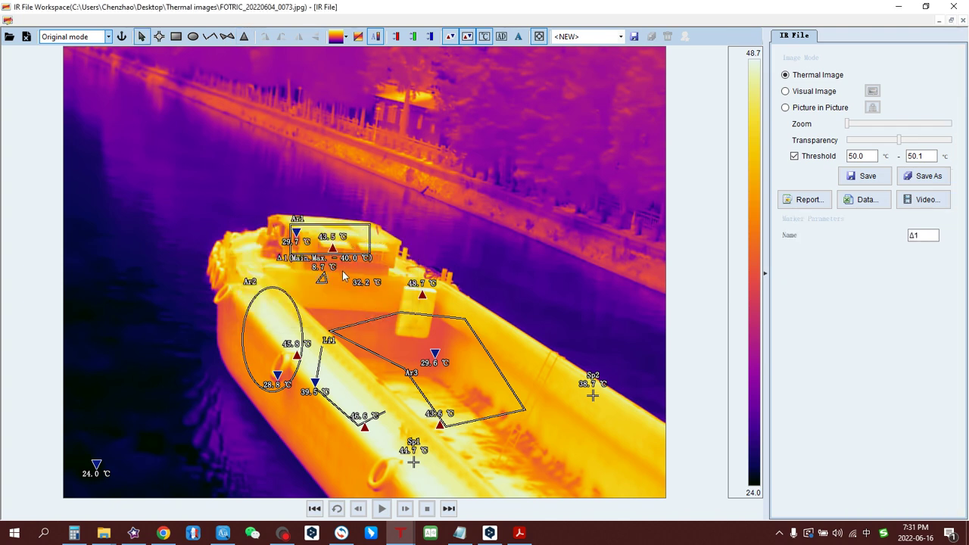
left_click_drag(322, 278, 342, 300)
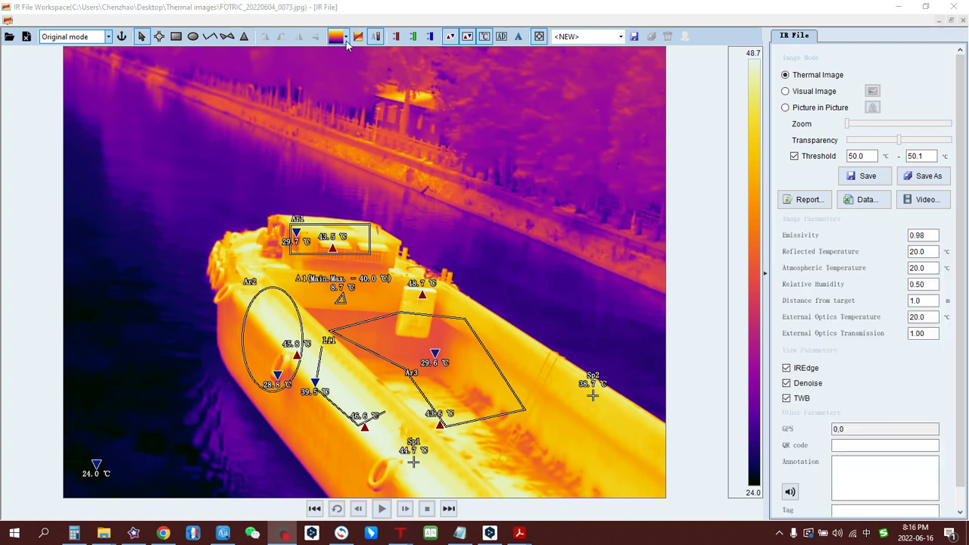
Step: Look through the available color palettes and try inverting the current palette, restoring its original direction
left_click(344, 37)
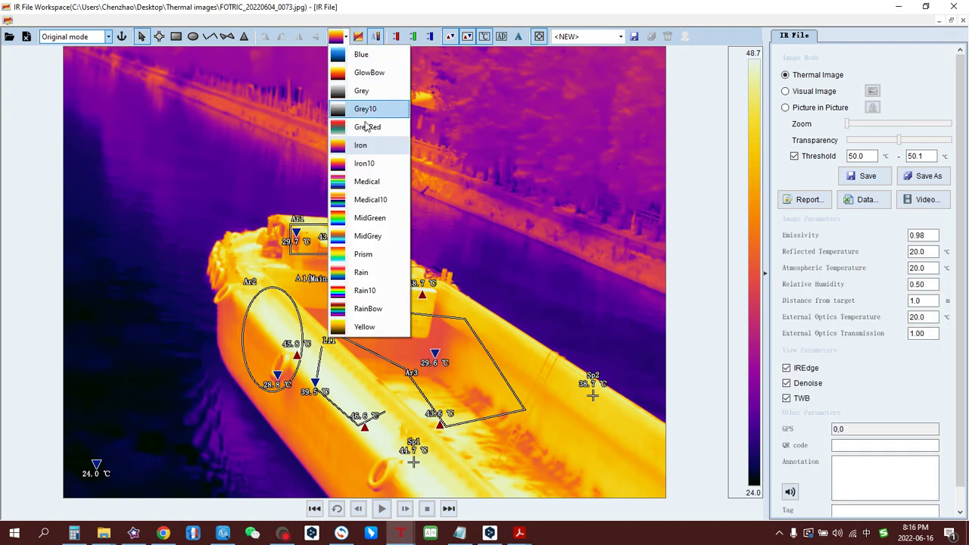
left_click(362, 24)
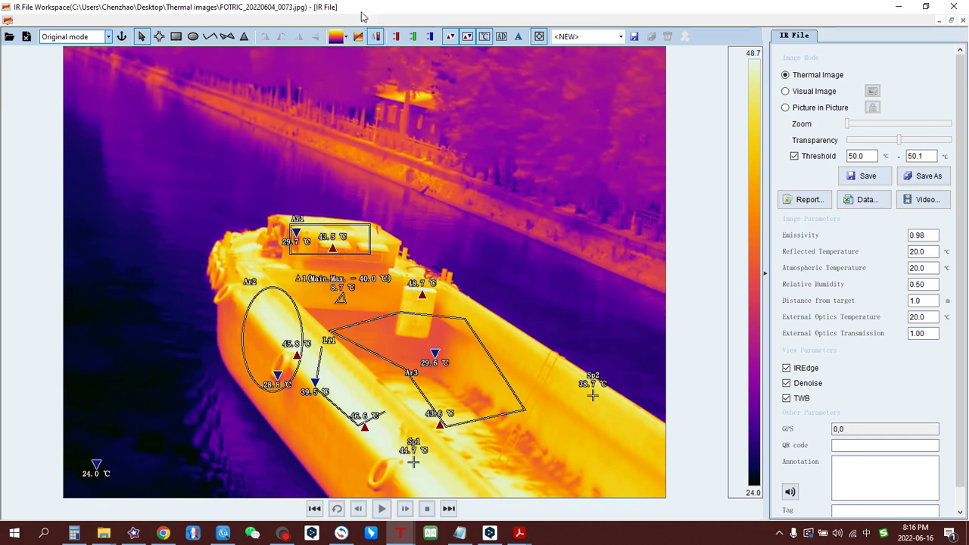
left_click(359, 38)
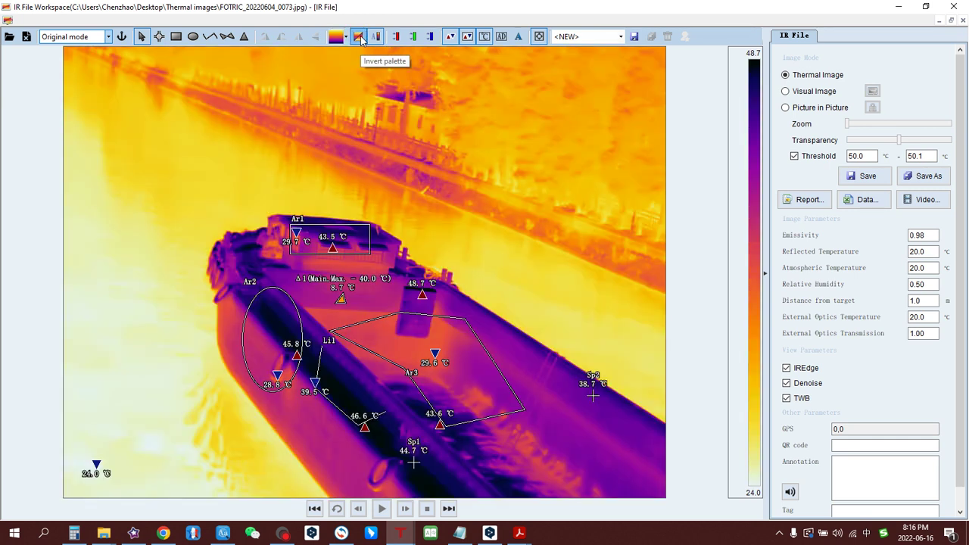
left_click(360, 38)
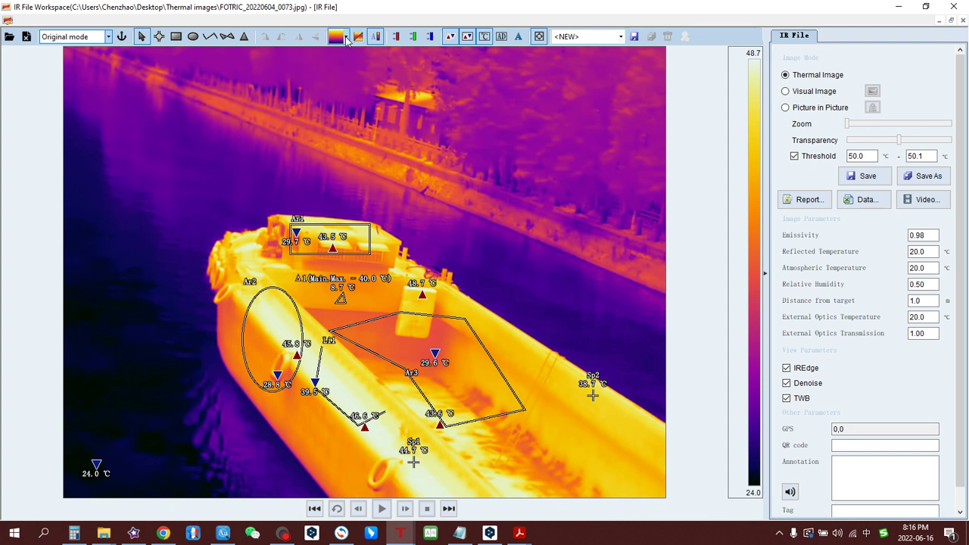
left_click(345, 37)
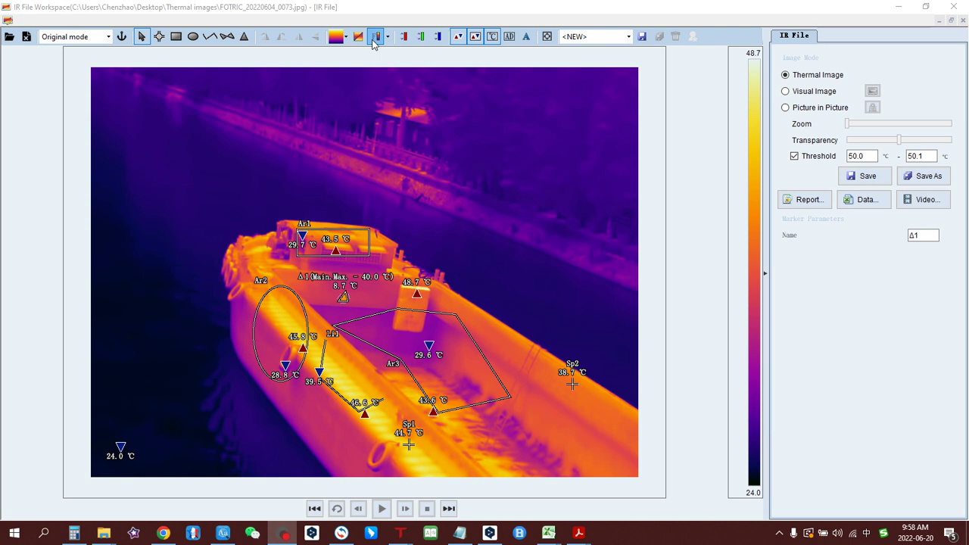
Step: Switch the image to the color scaling mode with adjustable limits and set its Above limit to 40 °C
left_click(374, 41)
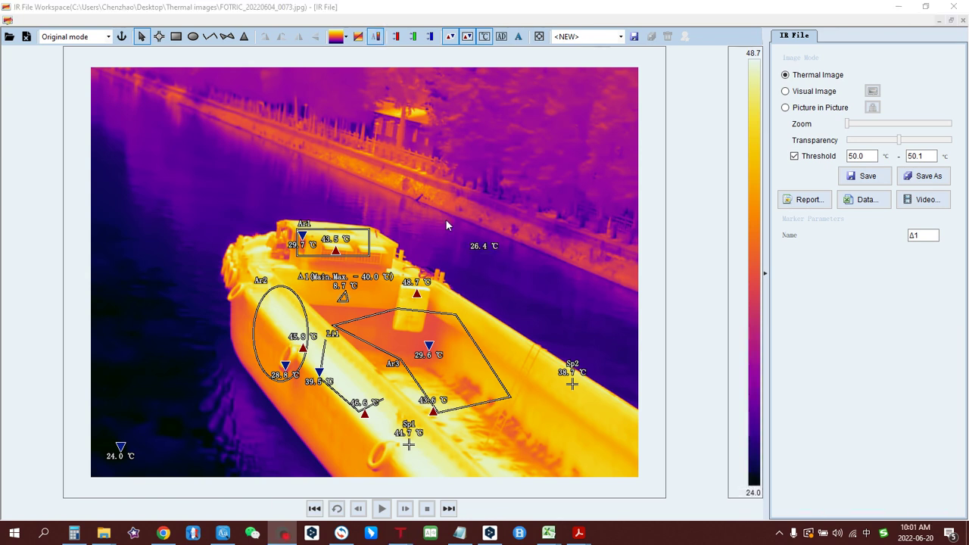
left_click(376, 40)
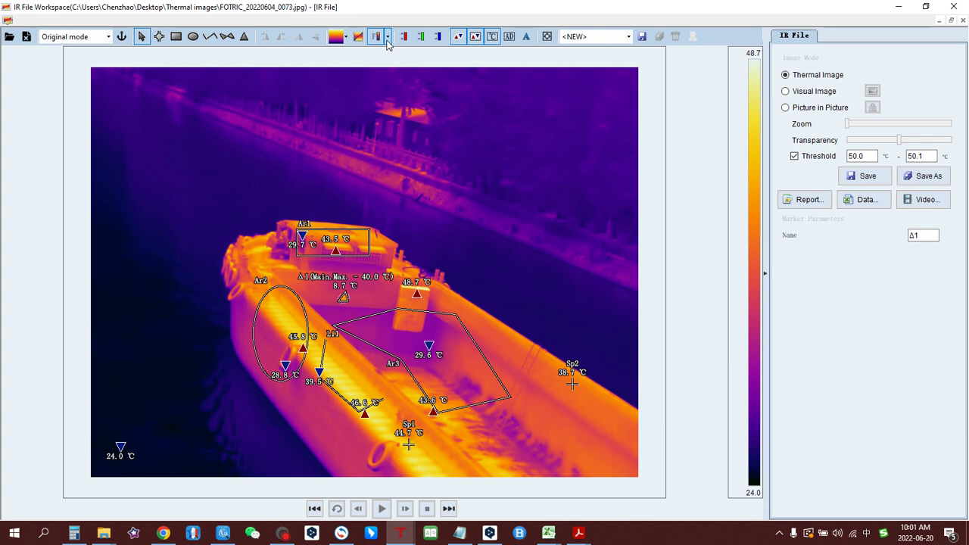
left_click(387, 38)
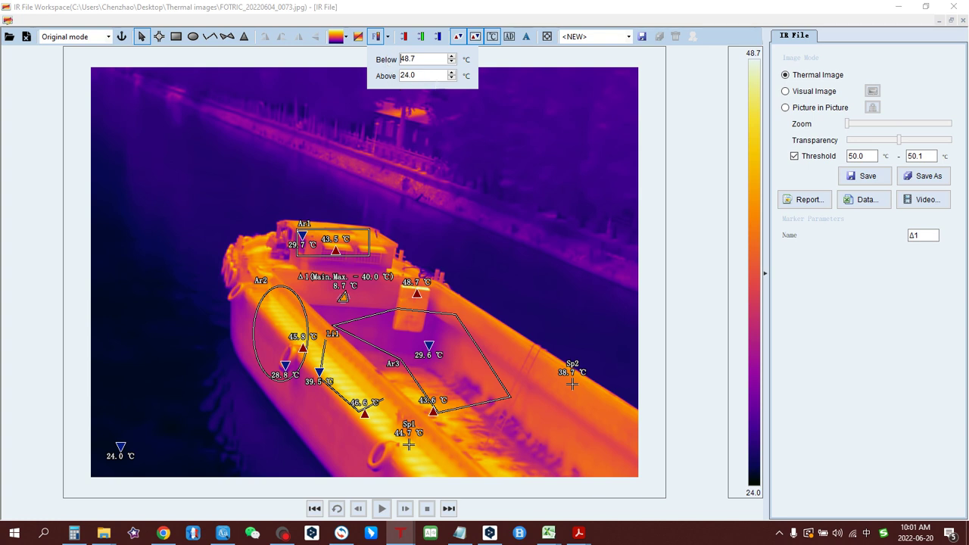
key("Tab")
type("40")
key("Return")
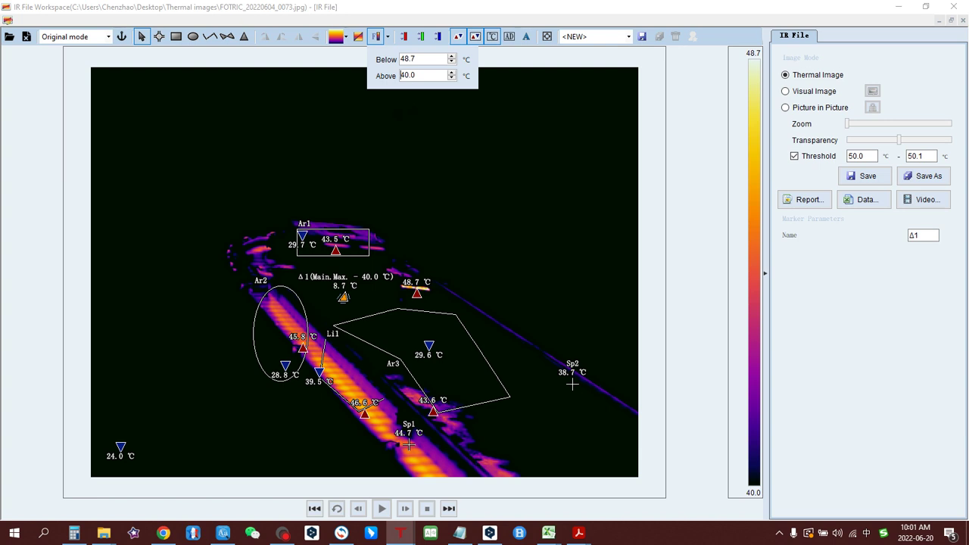
left_click(407, 104)
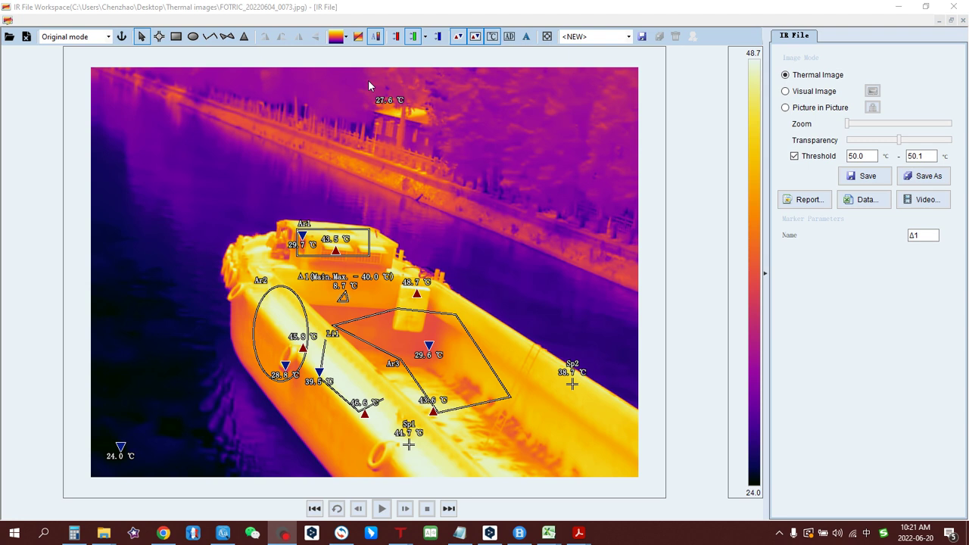
Step: Turn on Isotherm 1 and set its Above limit to 45 °C
left_click(393, 38)
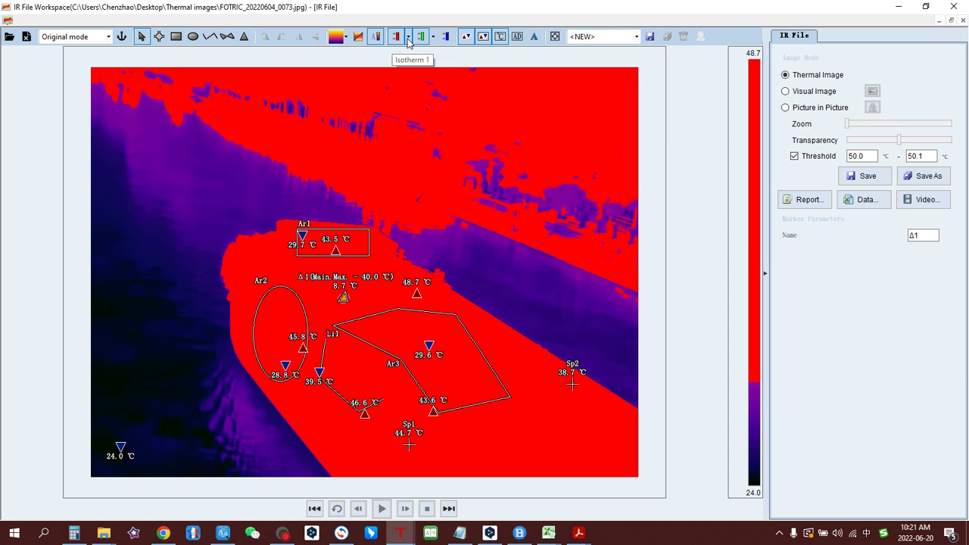
left_click(409, 37)
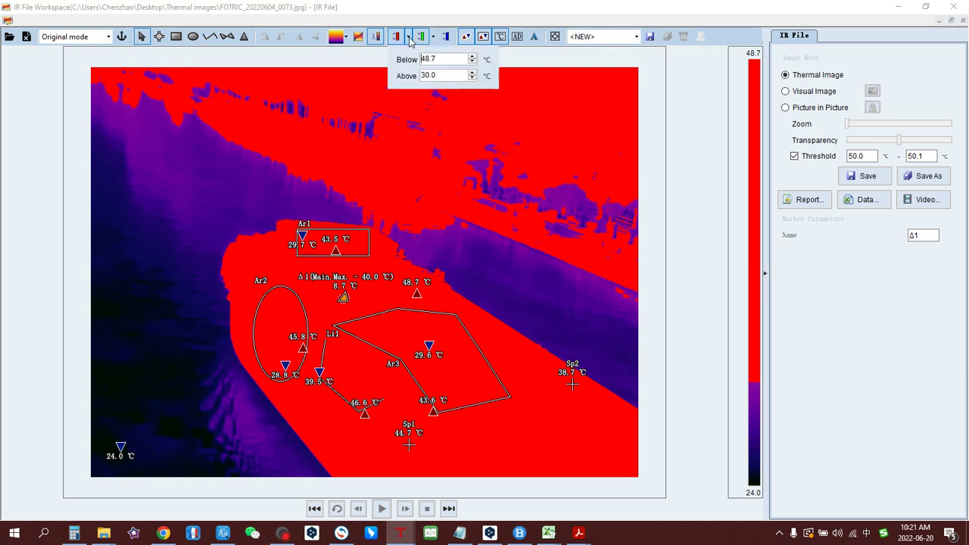
double_click(427, 75)
type("45")
key("Return")
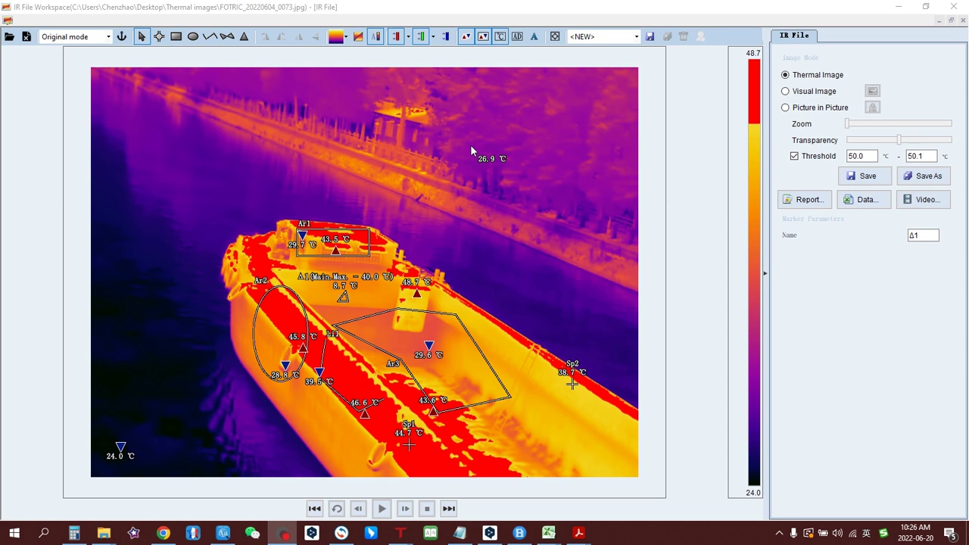
Step: Turn off Isotherm 1 and switch Isotherm 3 on and off again
left_click(394, 44)
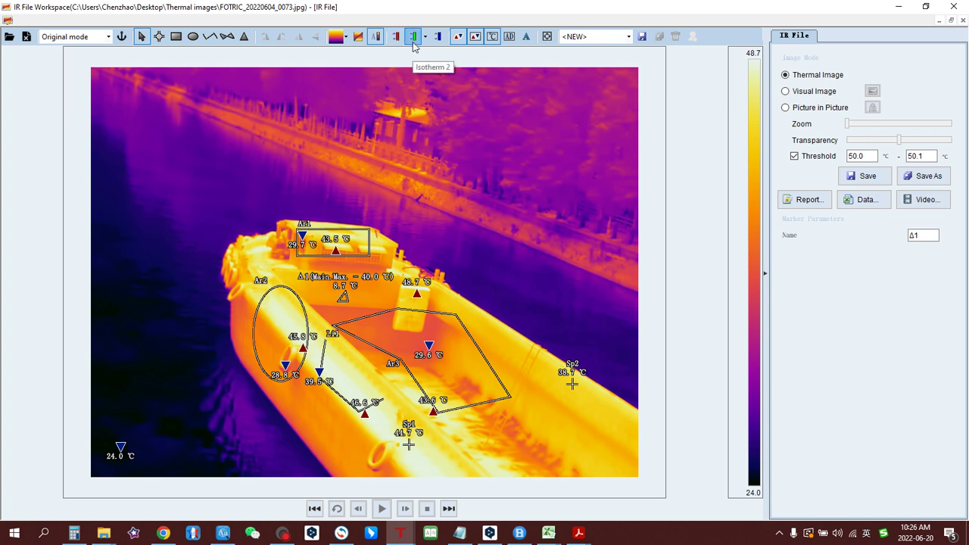
left_click(436, 38)
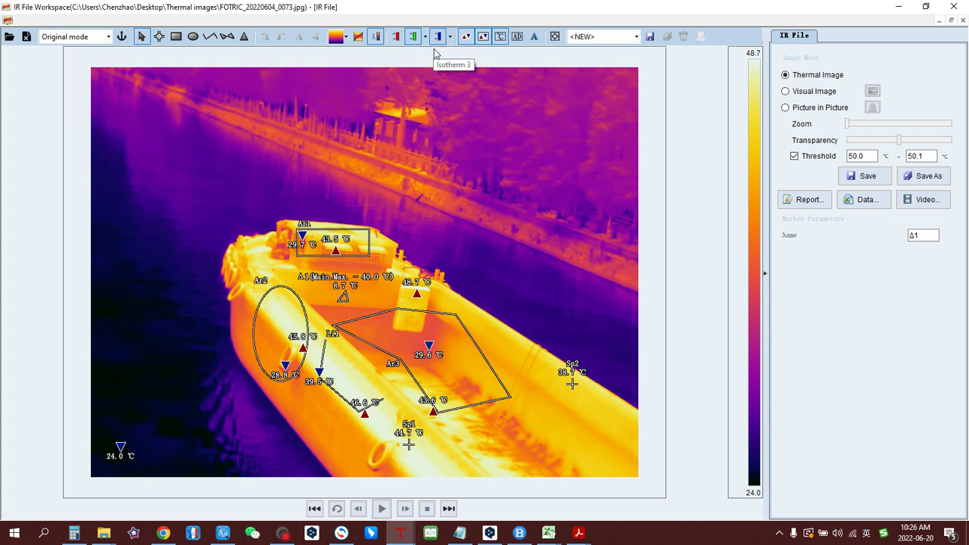
left_click(437, 38)
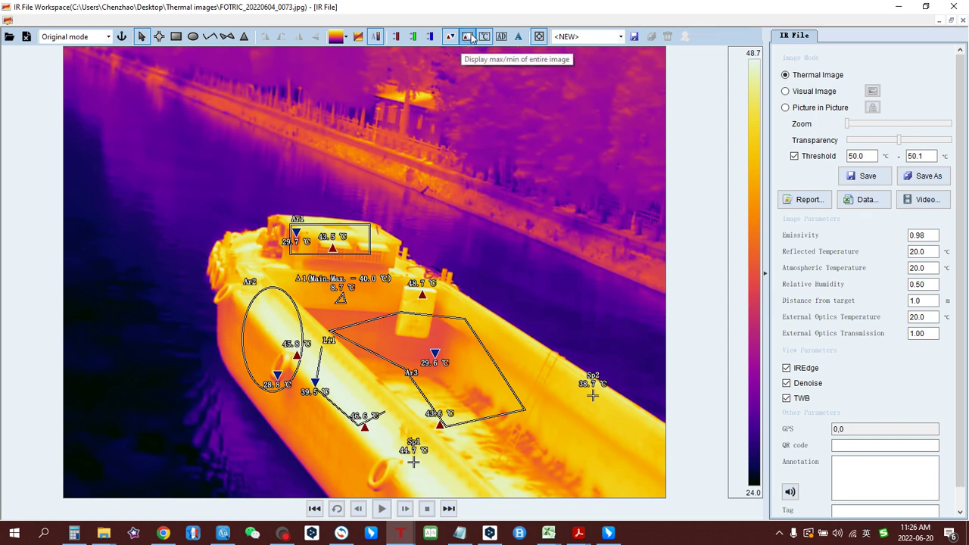
Step: Hide and restore the entire-image max/min, and cycle the area and line markers through maximum only, none, minimum only and both
left_click(471, 38)
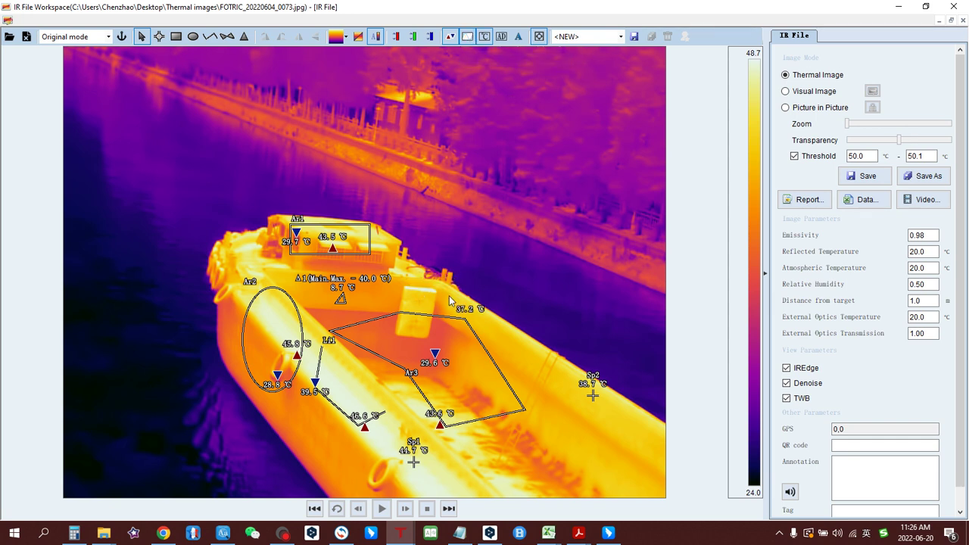
left_click(469, 38)
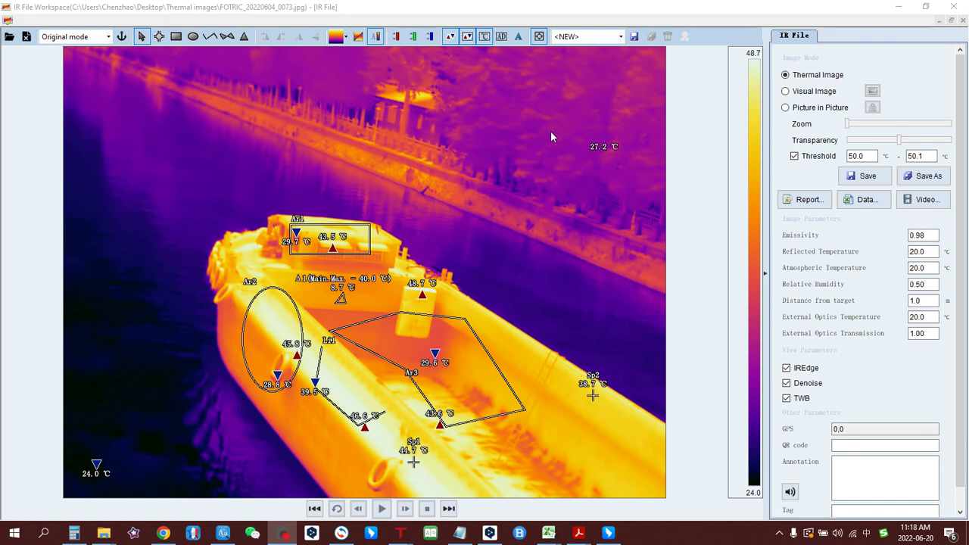
left_click(449, 38)
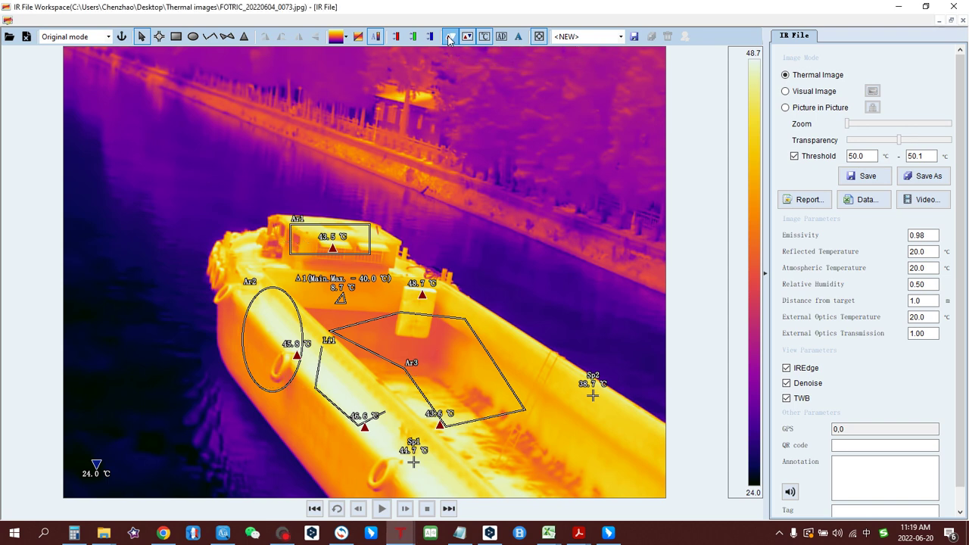
left_click(449, 37)
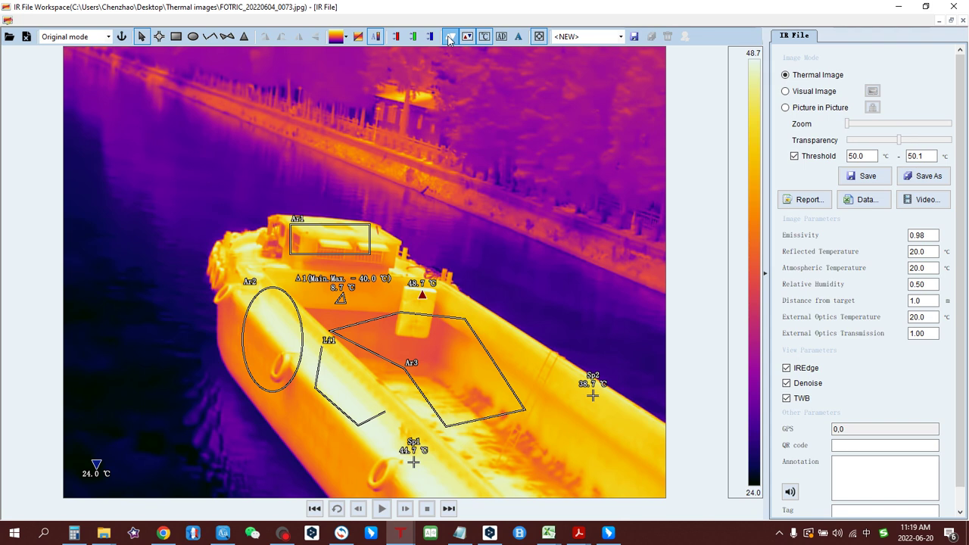
left_click(449, 38)
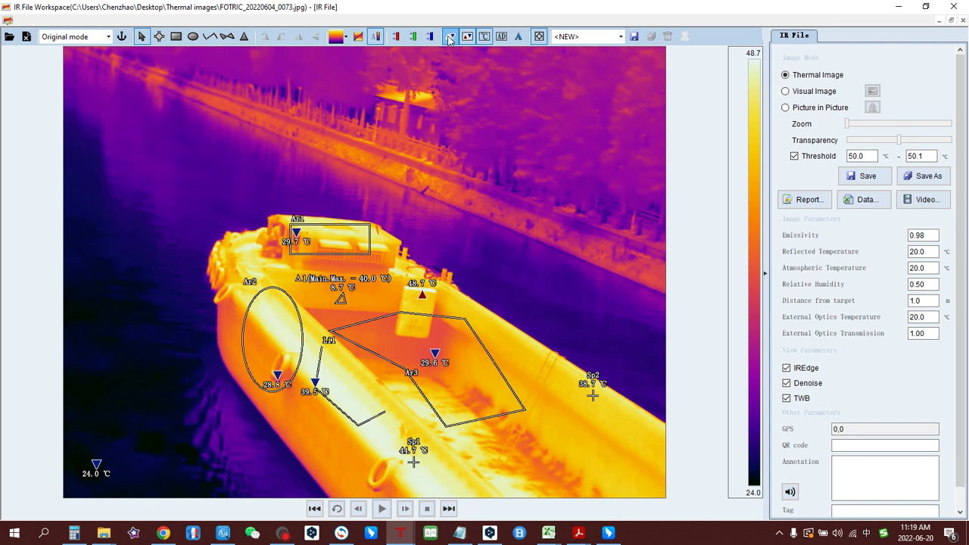
left_click(449, 38)
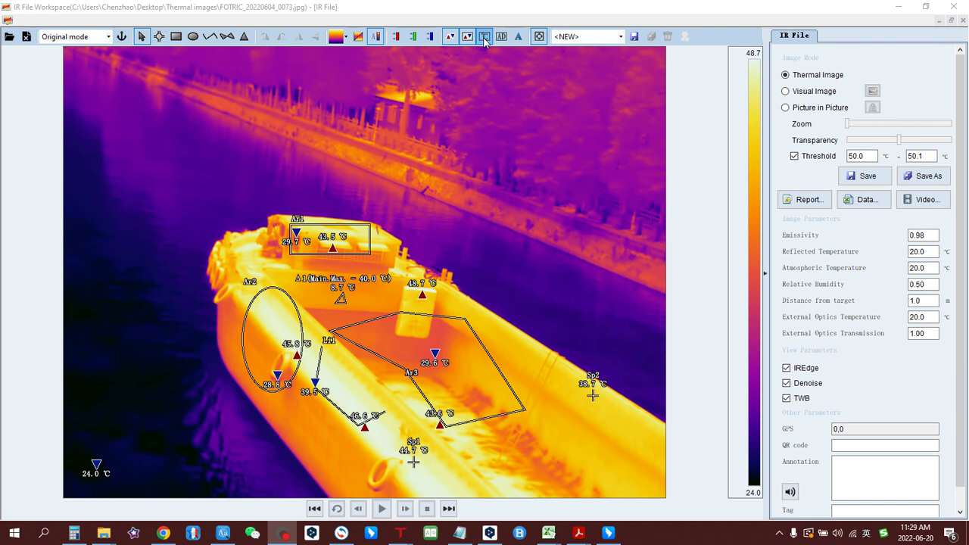
Step: Try hiding the markers' temperature values and try displaying their AD values, restoring the original display each time
left_click(485, 40)
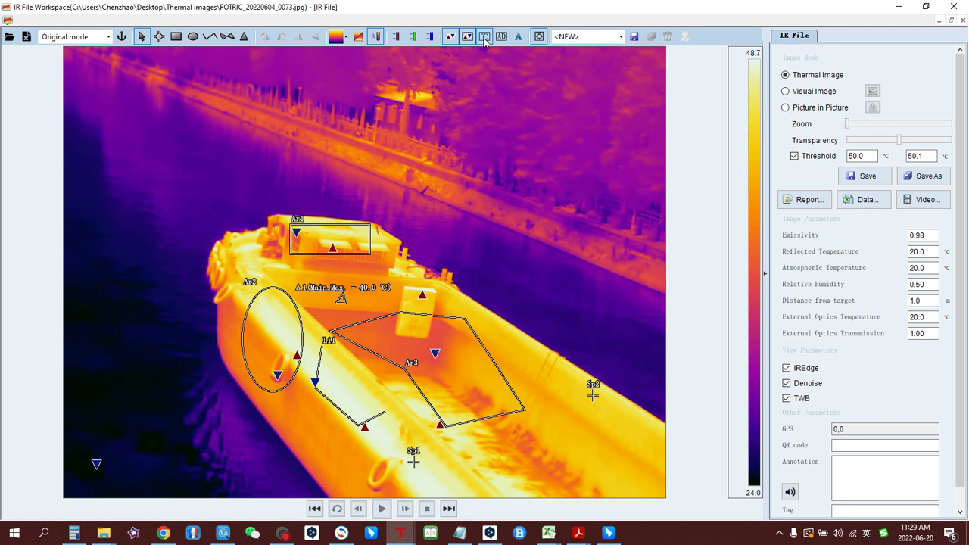
left_click(485, 39)
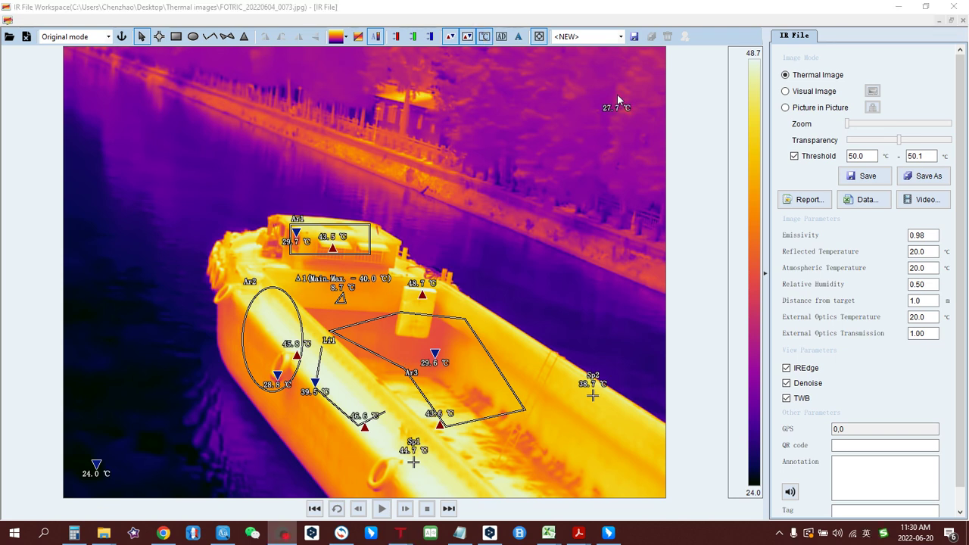
left_click(503, 38)
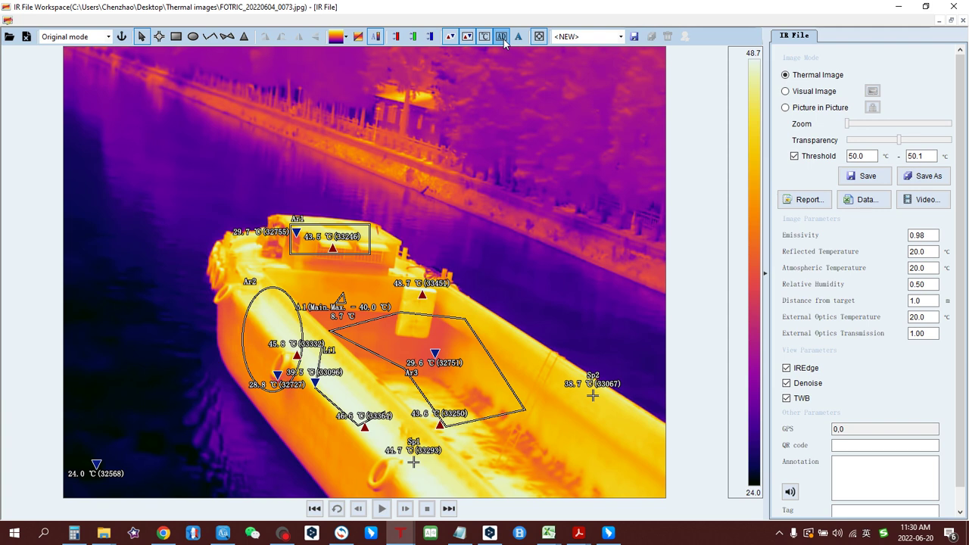
left_click(503, 38)
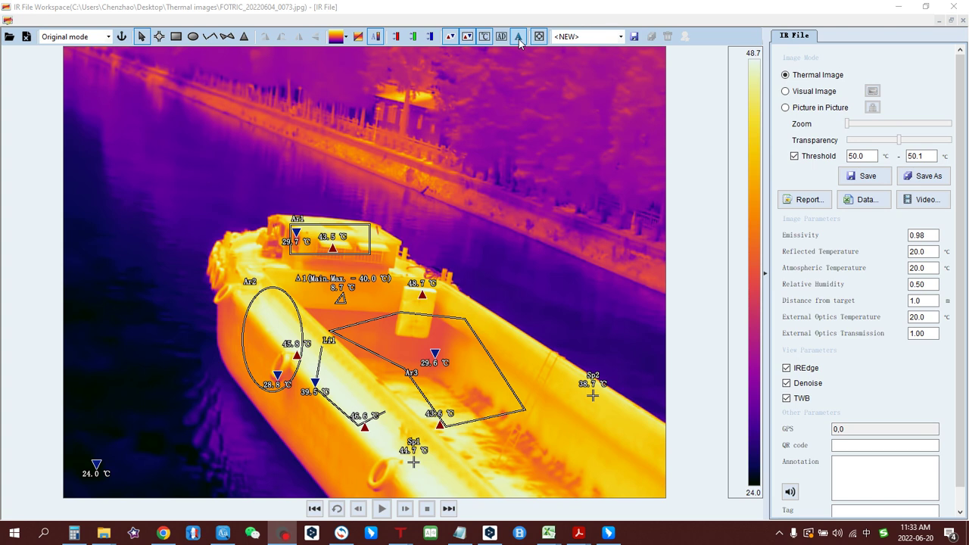
Step: Set the font size of the marker labels to 20
left_click(519, 38)
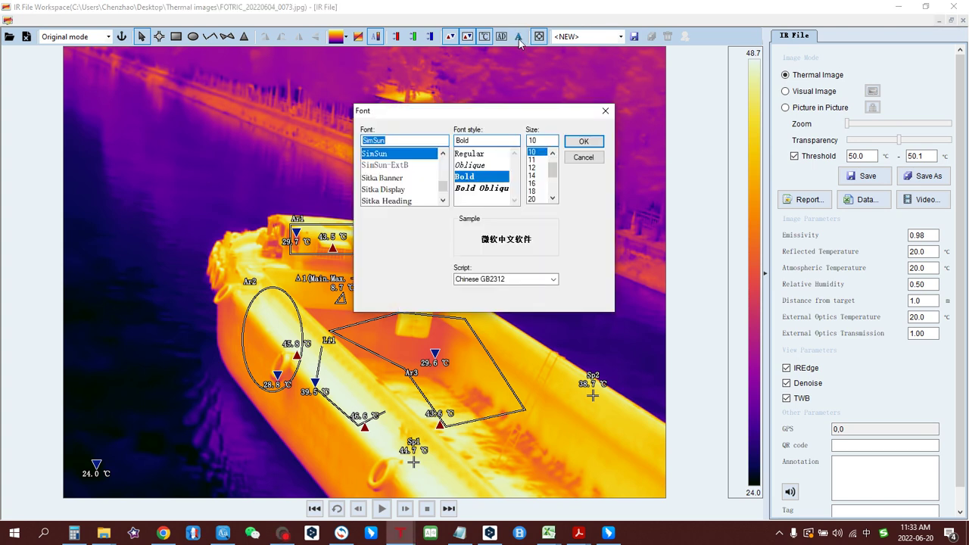
left_click_drag(554, 168, 554, 177)
left_click(540, 175)
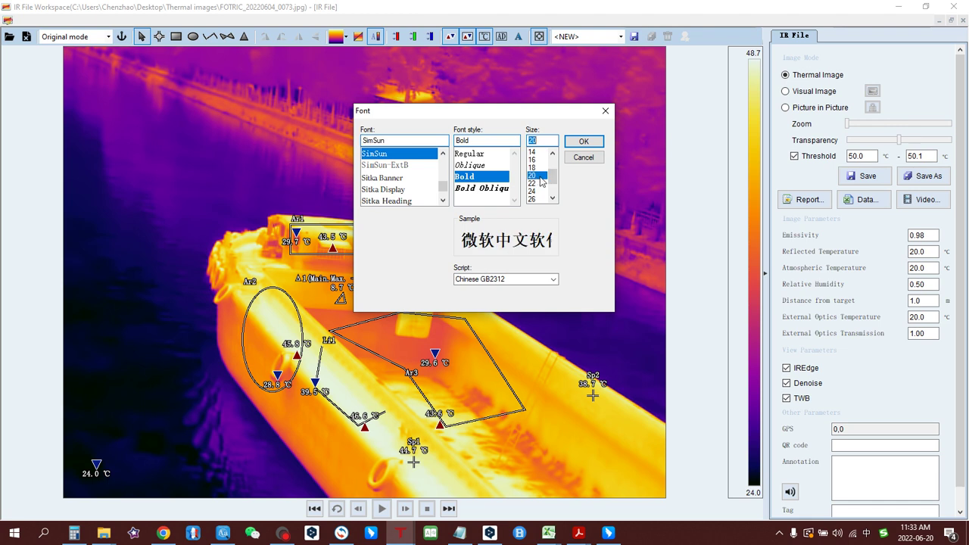
left_click(584, 142)
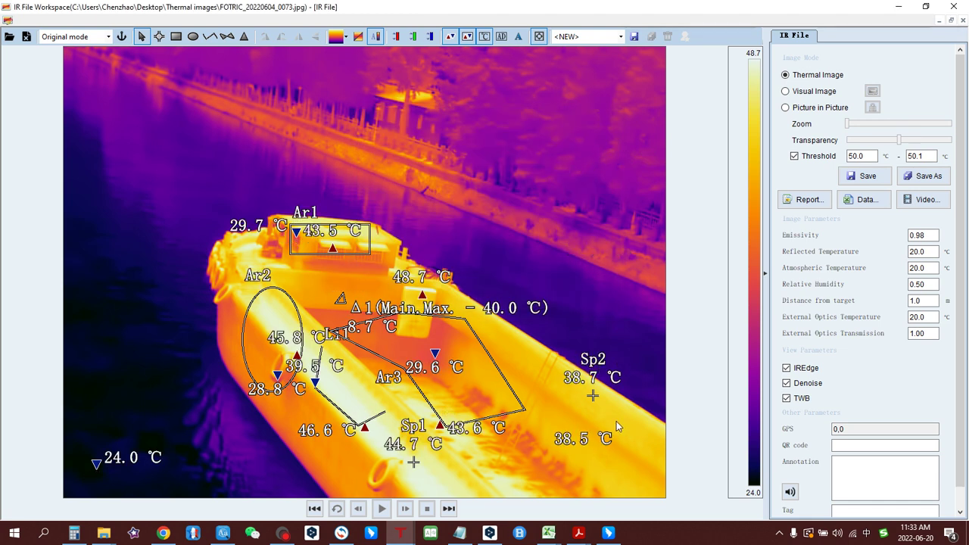
Step: Set the marker label font size back to 10
left_click(519, 37)
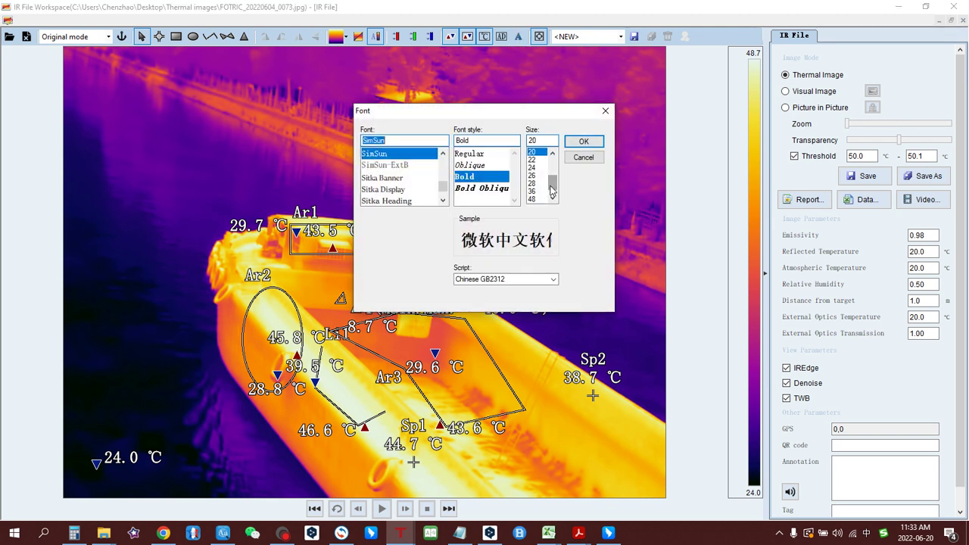
left_click_drag(552, 196, 552, 164)
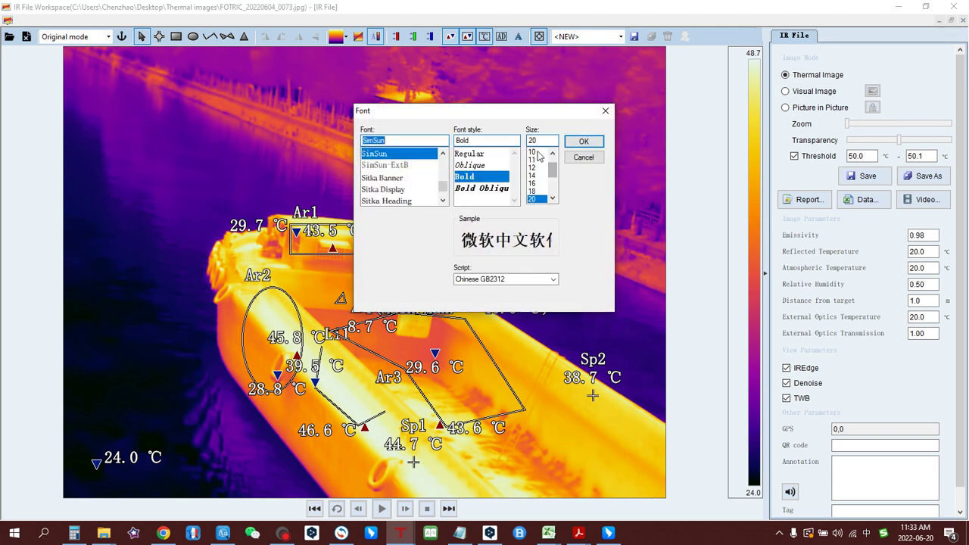
left_click(535, 153)
left_click(584, 141)
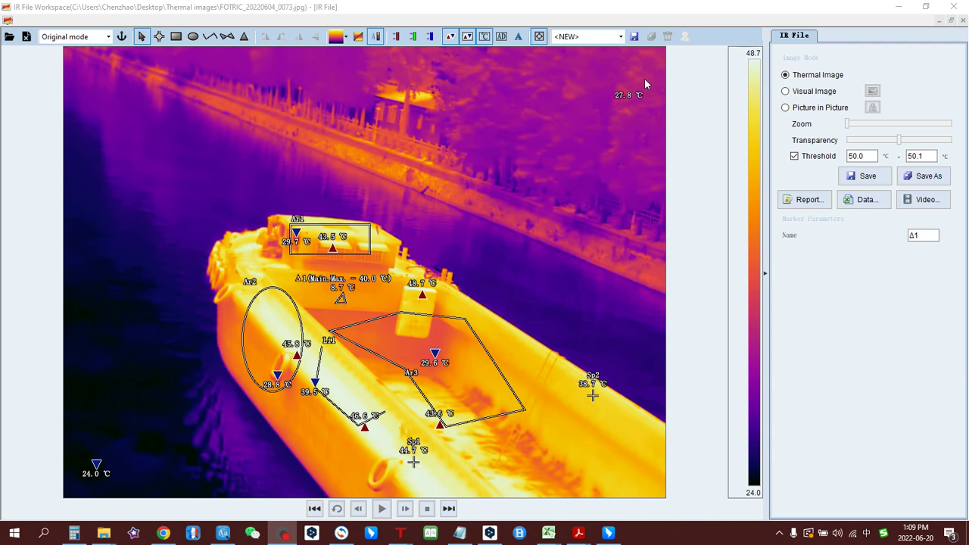
Step: Save the current set of markers as a template named 4
left_click(636, 37)
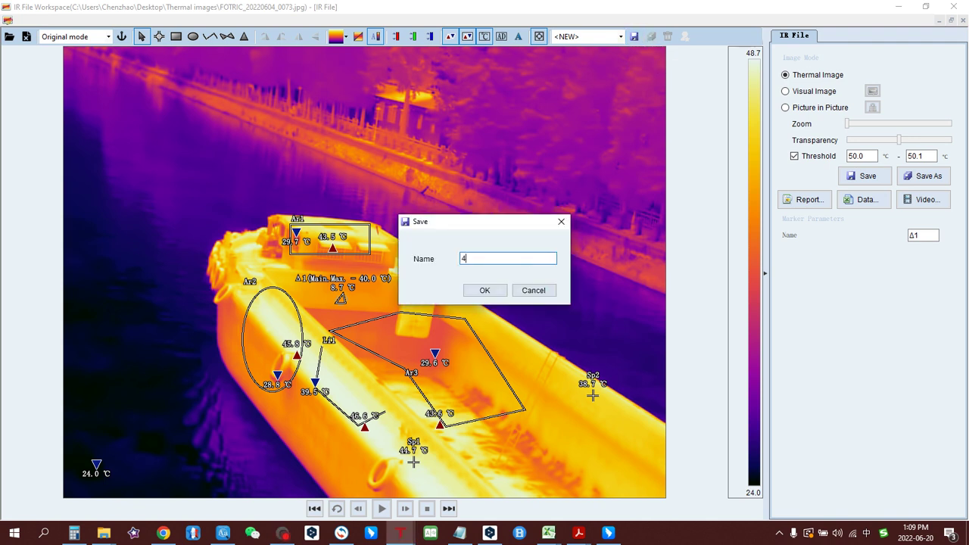
left_click(485, 291)
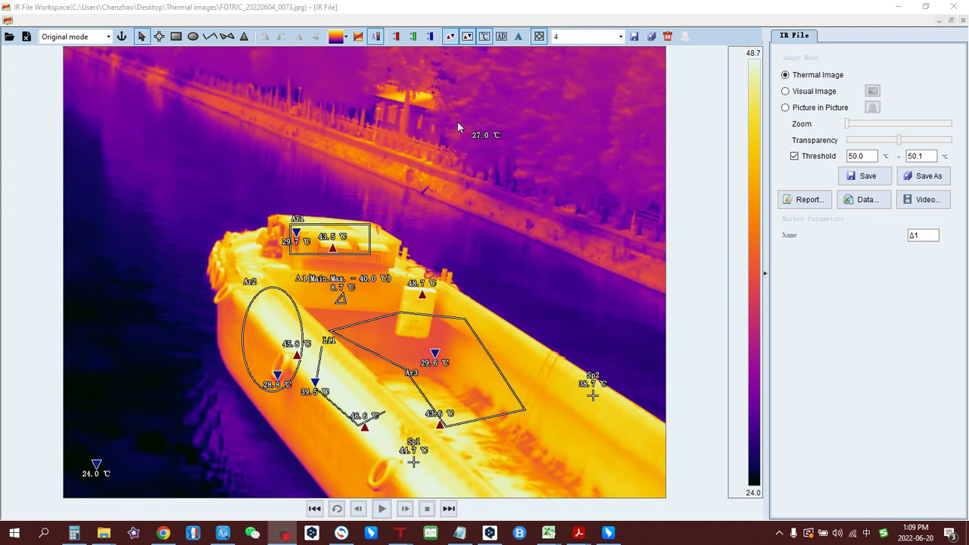
Step: Switch to the AnalyzIR main window, open the thermal image FOTRIC_20220614_0111 from the thumbnails and apply marker template 4
mouse_move(402, 534)
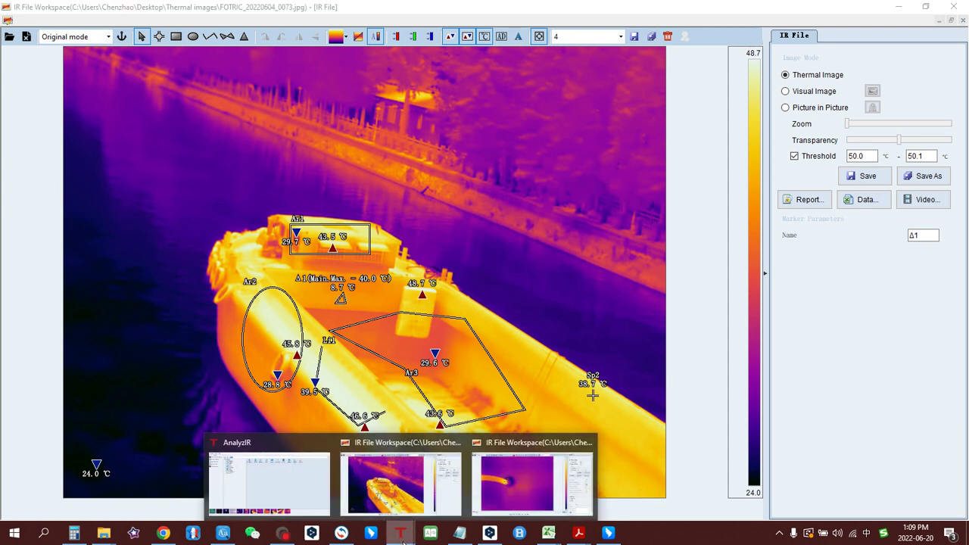
left_click(303, 492)
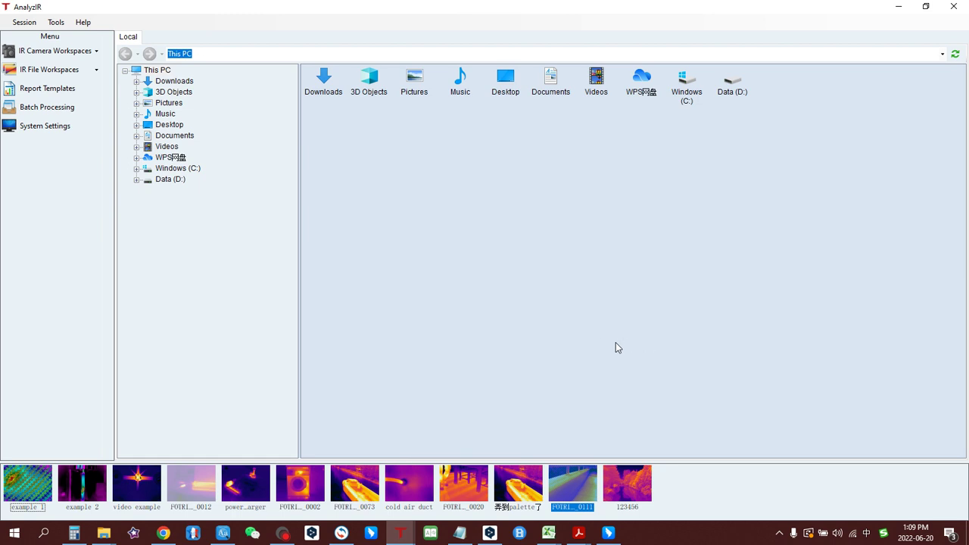
double_click(577, 484)
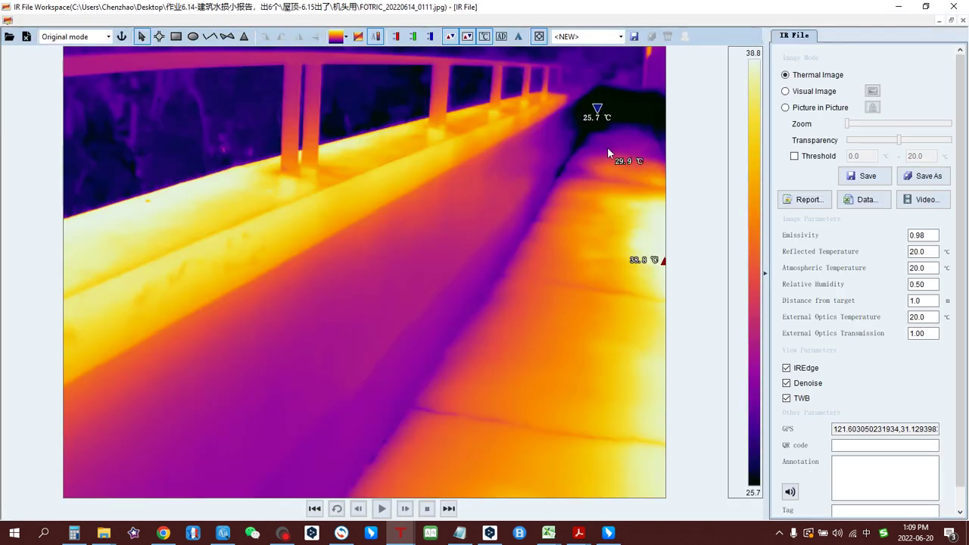
left_click(621, 38)
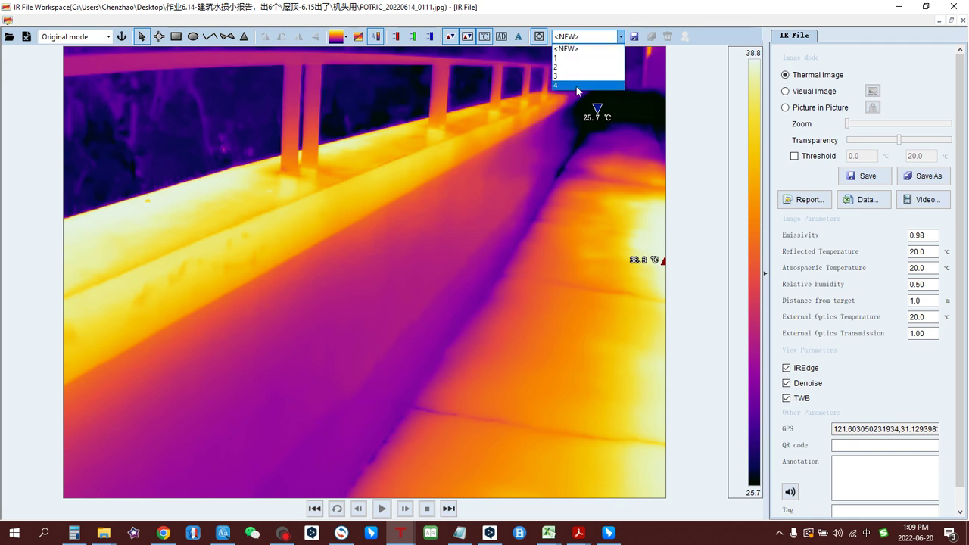
left_click(574, 85)
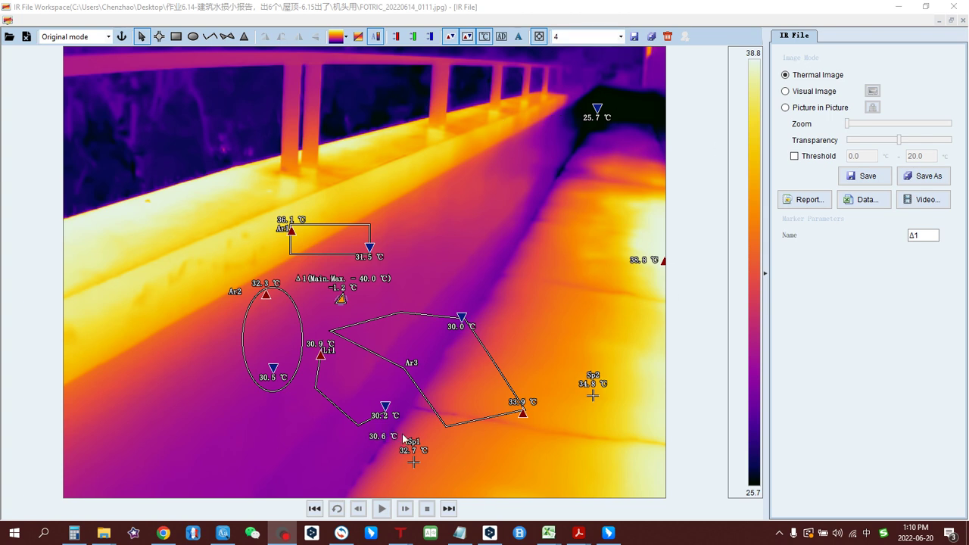
Step: Delete marker template 4 and open the list of saved templates
left_click(668, 36)
left_click(621, 36)
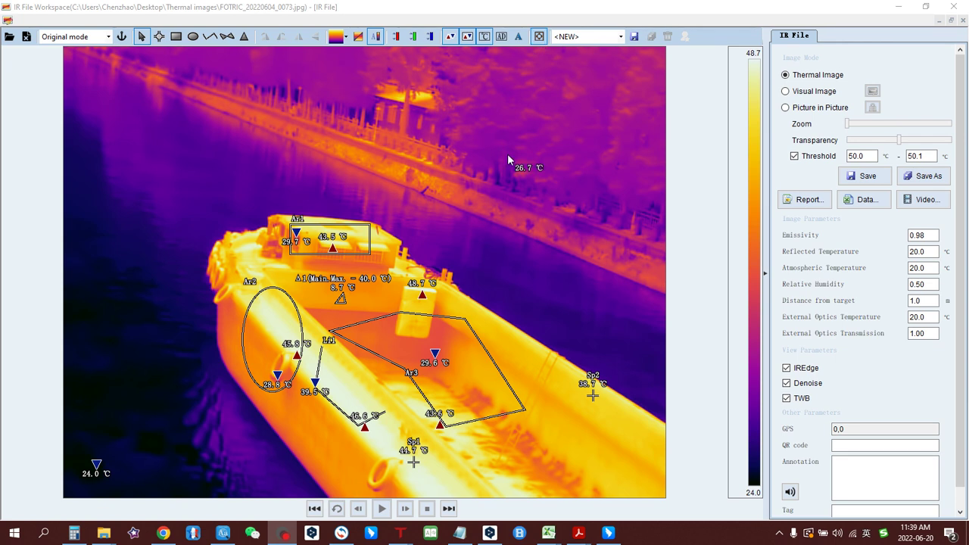
Step: Try the fill-window display on the boat image and zoom in and out, enlarging the water beside the cabin
scroll(522, 170, "down", 3)
left_click(539, 36)
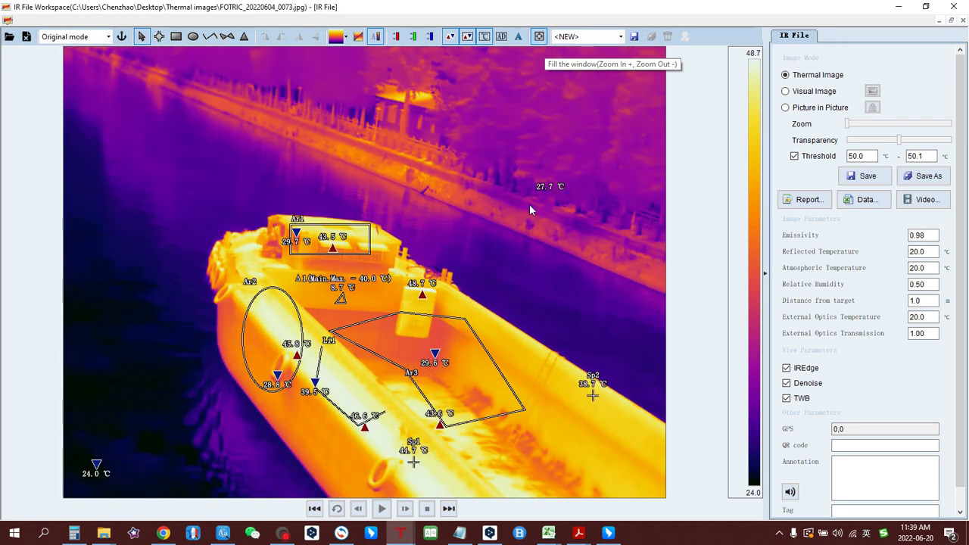
scroll(529, 222, "up", 3)
scroll(530, 222, "down", 3)
scroll(530, 222, "up", 4)
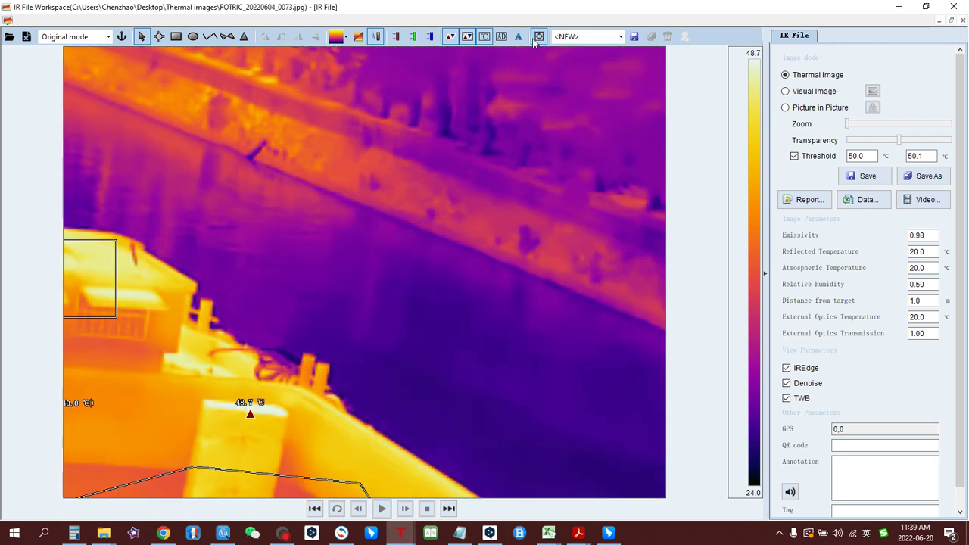